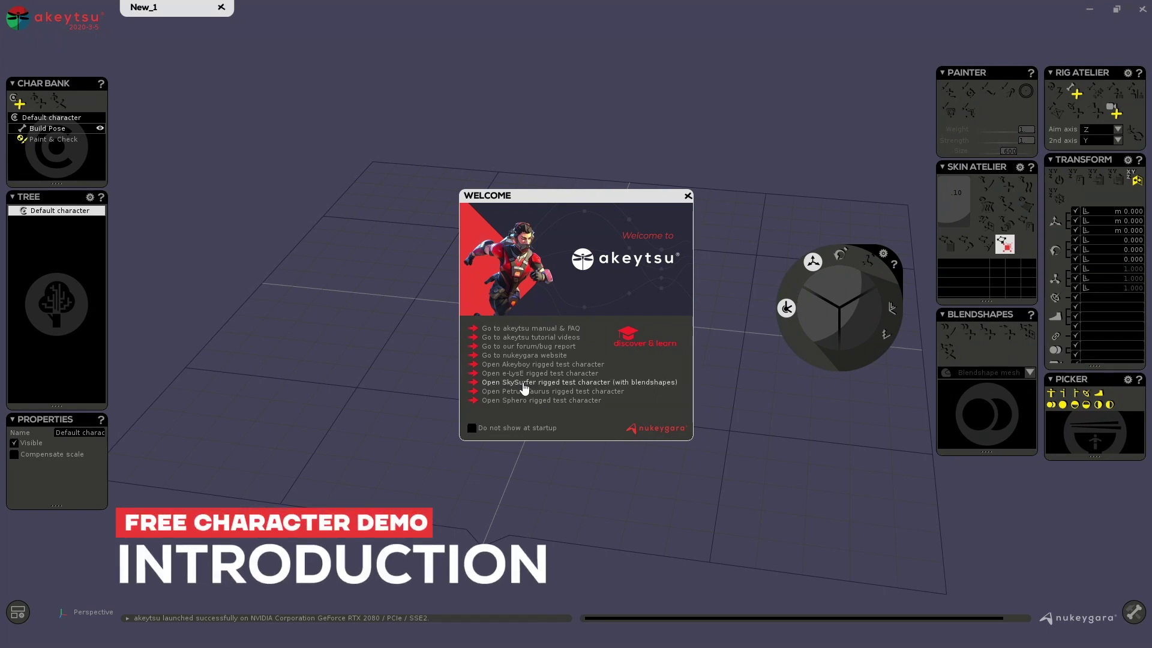
Open the SkySurfer rigged test character with blendshapes, look through the help entries and close the welcome window.
{"action": "left_click", "coordinate": [522, 385]}
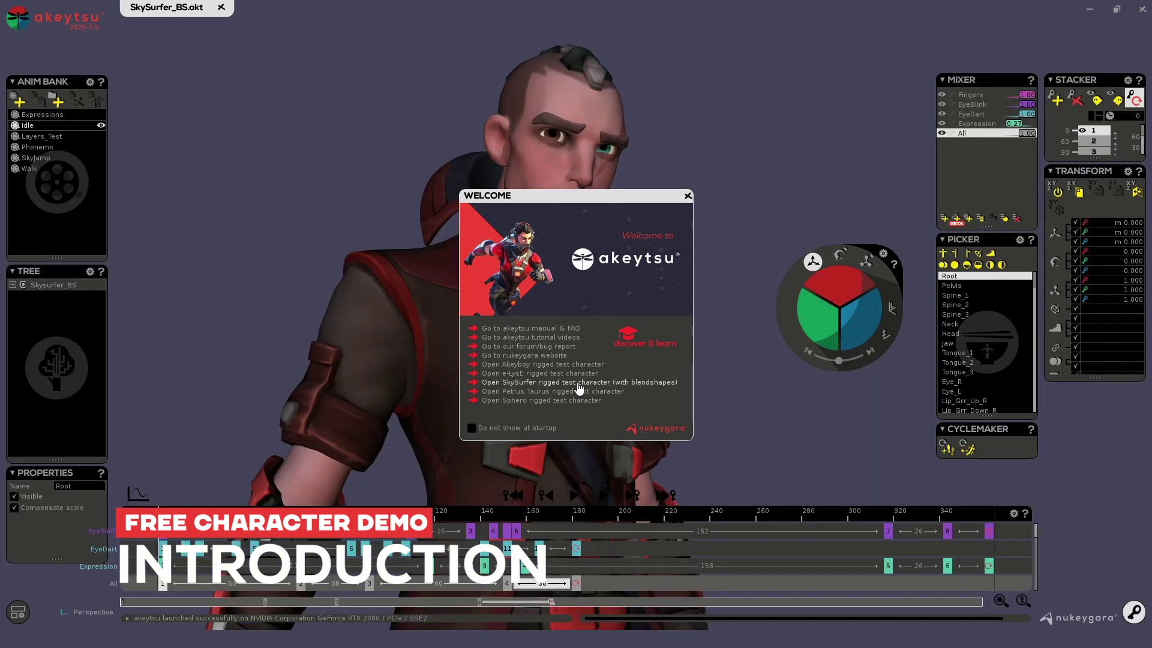
{"action": "left_click", "coordinate": [24, 25]}
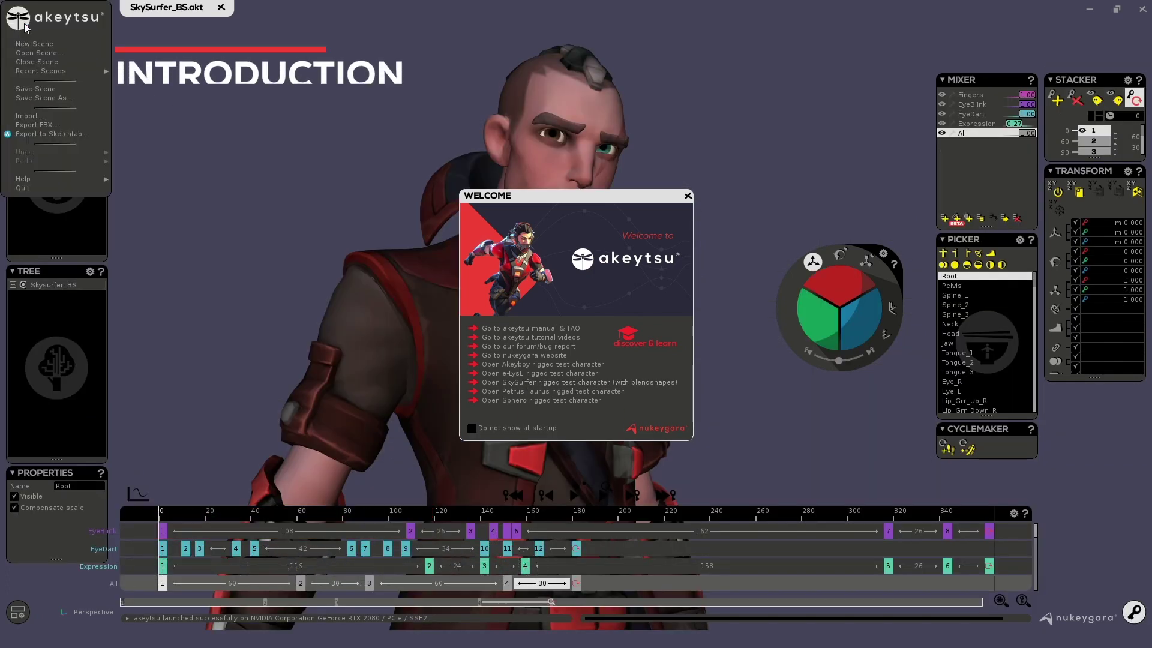
{"action": "mouse_move", "coordinate": [24, 179]}
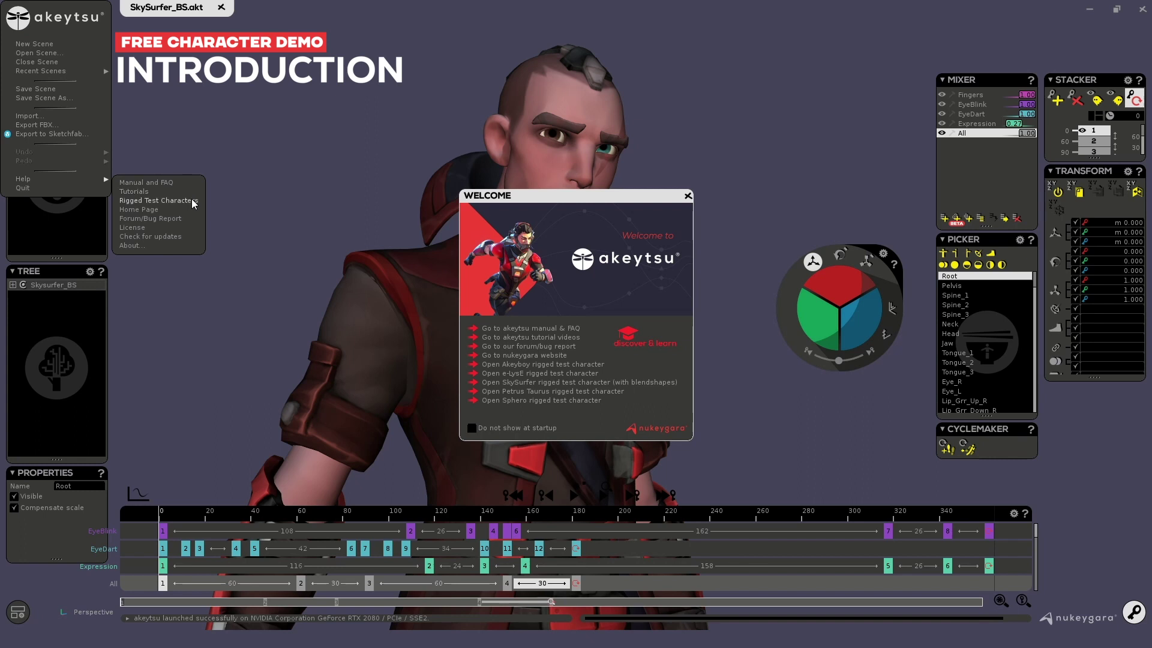
{"action": "left_click", "coordinate": [210, 248]}
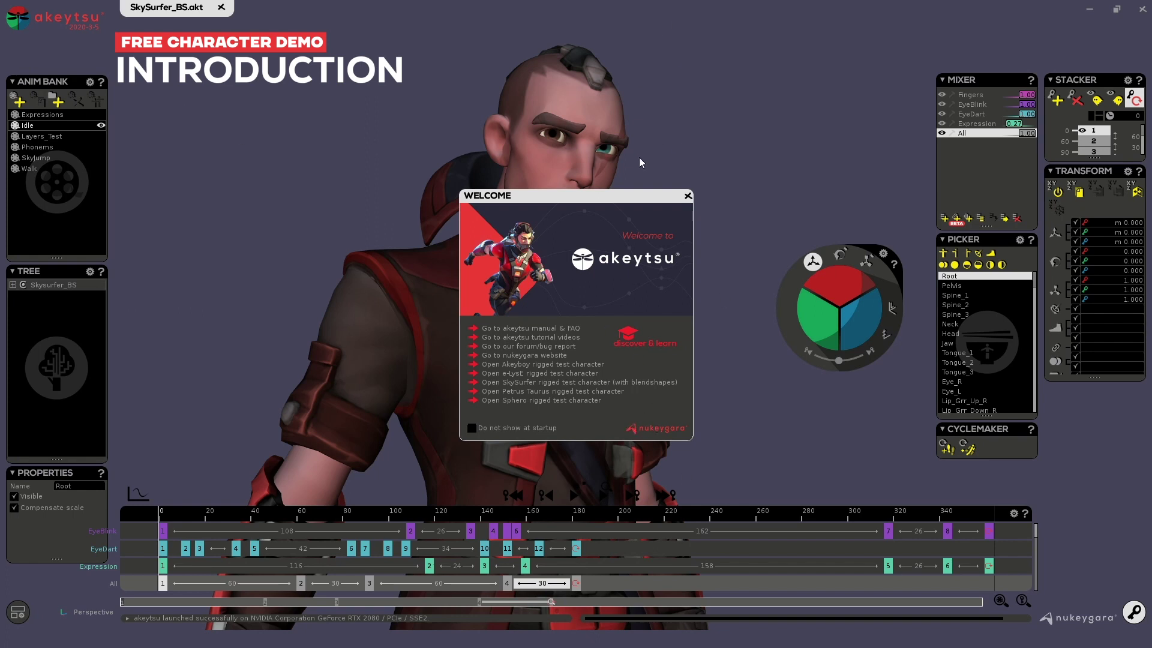
{"action": "left_click", "coordinate": [688, 195]}
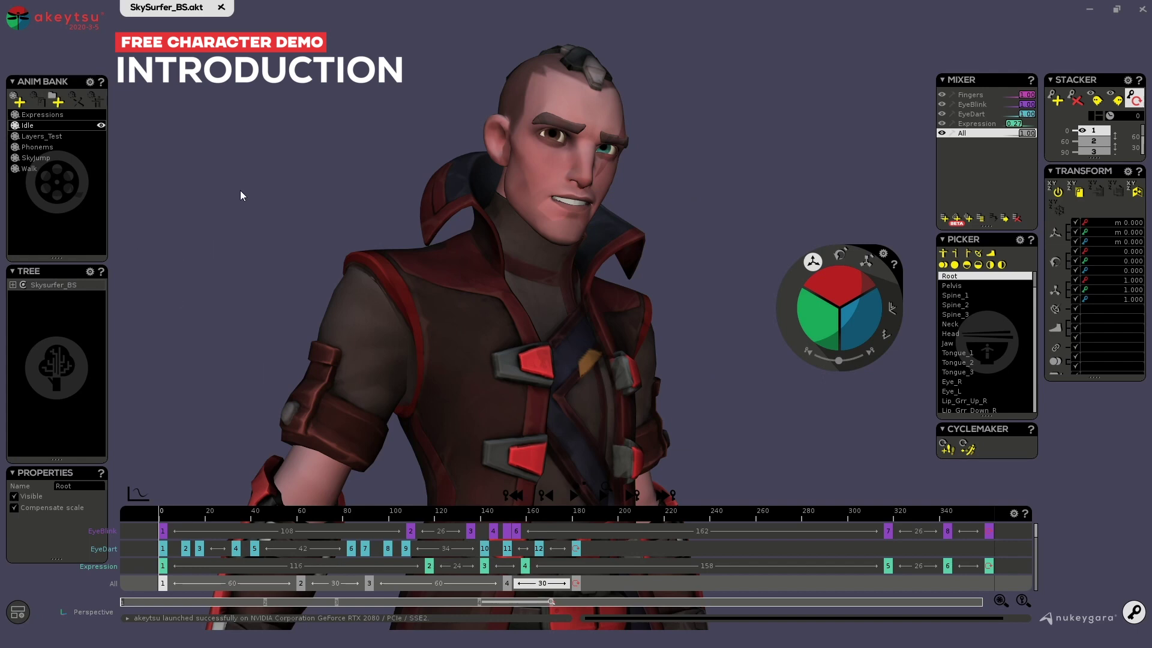
Add a new animation to the SkySurfer character's animation bank.
{"action": "left_click", "coordinate": [20, 102]}
{"action": "right_click_drag", "start_coordinate": [432, 390], "coordinate": [530, 249]}
{"action": "middle_click_drag", "start_coordinate": [530, 248], "coordinate": [625, 260], "text": "alt"}
{"action": "right_click_drag", "start_coordinate": [625, 259], "coordinate": [707, 183], "text": "alt"}
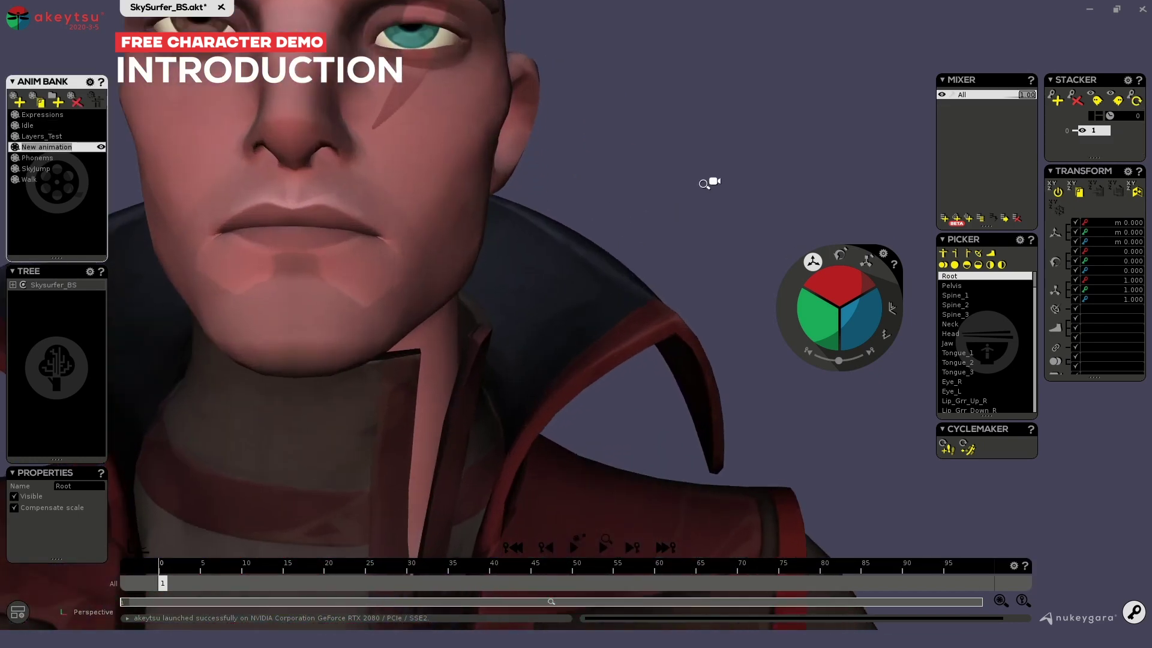
{"action": "middle_click_drag", "start_coordinate": [585, 174], "coordinate": [676, 260], "text": "alt"}
{"action": "right_click_drag", "start_coordinate": [792, 162], "coordinate": [714, 206], "text": "alt"}
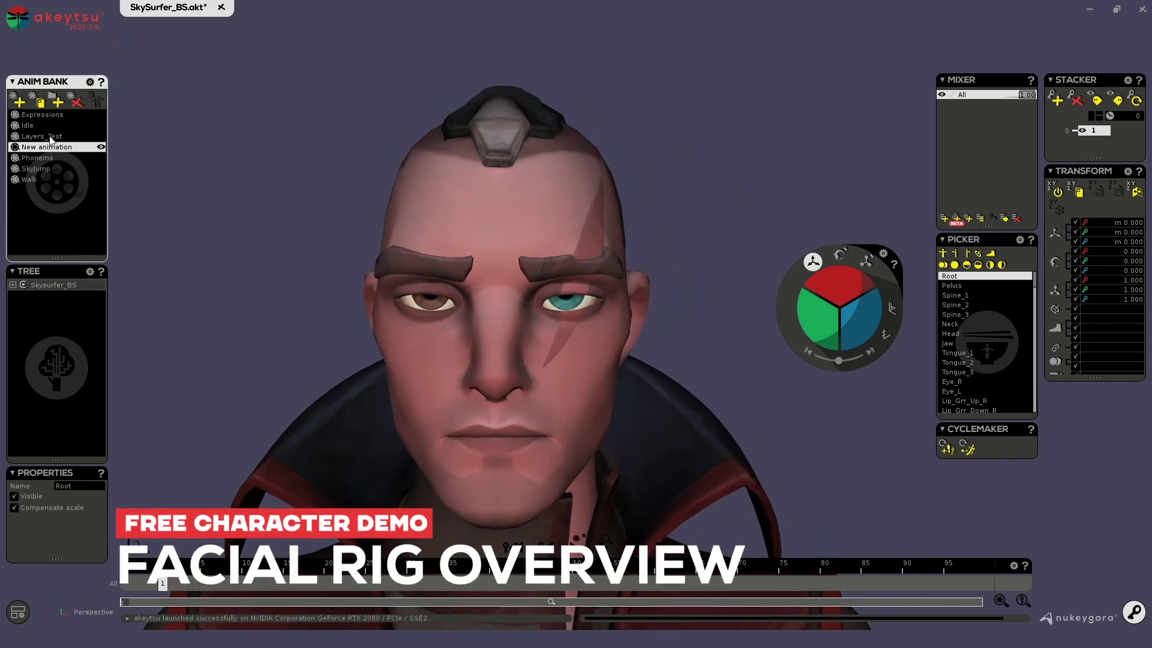
{"action": "middle_click_drag", "start_coordinate": [250, 242], "coordinate": [263, 232], "text": "alt"}
{"action": "right_click_drag", "start_coordinate": [263, 231], "coordinate": [283, 236], "text": "alt"}
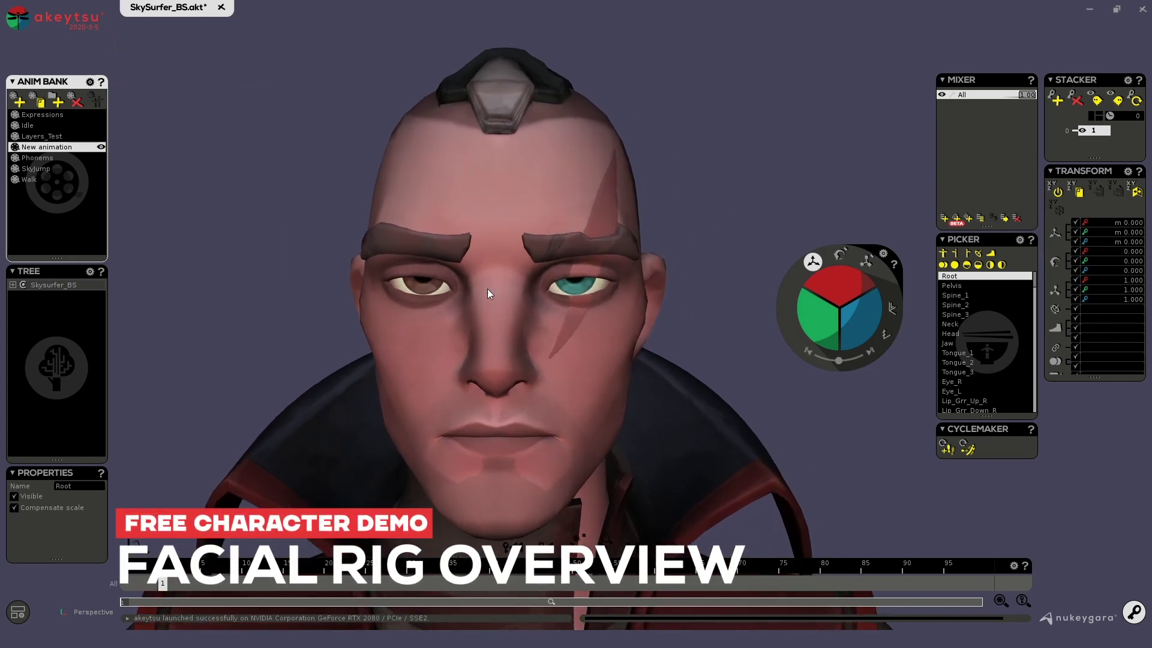
Raise the upper eyelids of both eyes with Lid_Up_R and Lid_Up_L, the latter to about 0.56.
{"action": "left_click", "coordinate": [423, 272]}
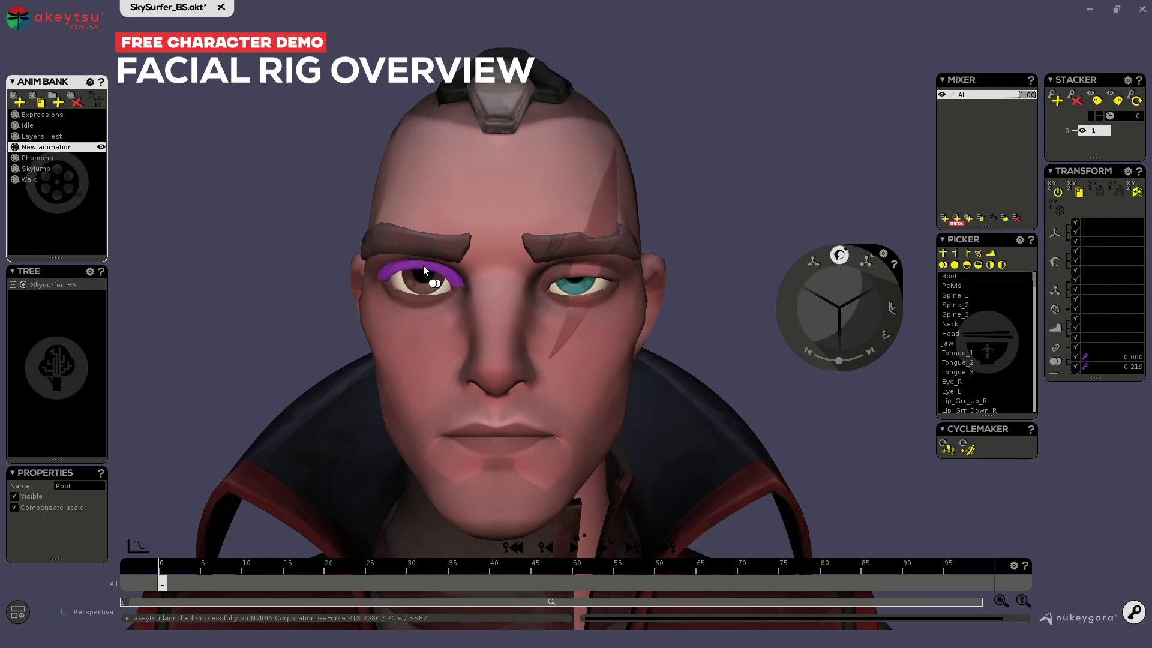
{"action": "left_click_drag", "start_coordinate": [426, 252], "coordinate": [428, 225]}
{"action": "left_click_drag", "start_coordinate": [428, 282], "coordinate": [426, 259]}
{"action": "left_click", "coordinate": [587, 275]}
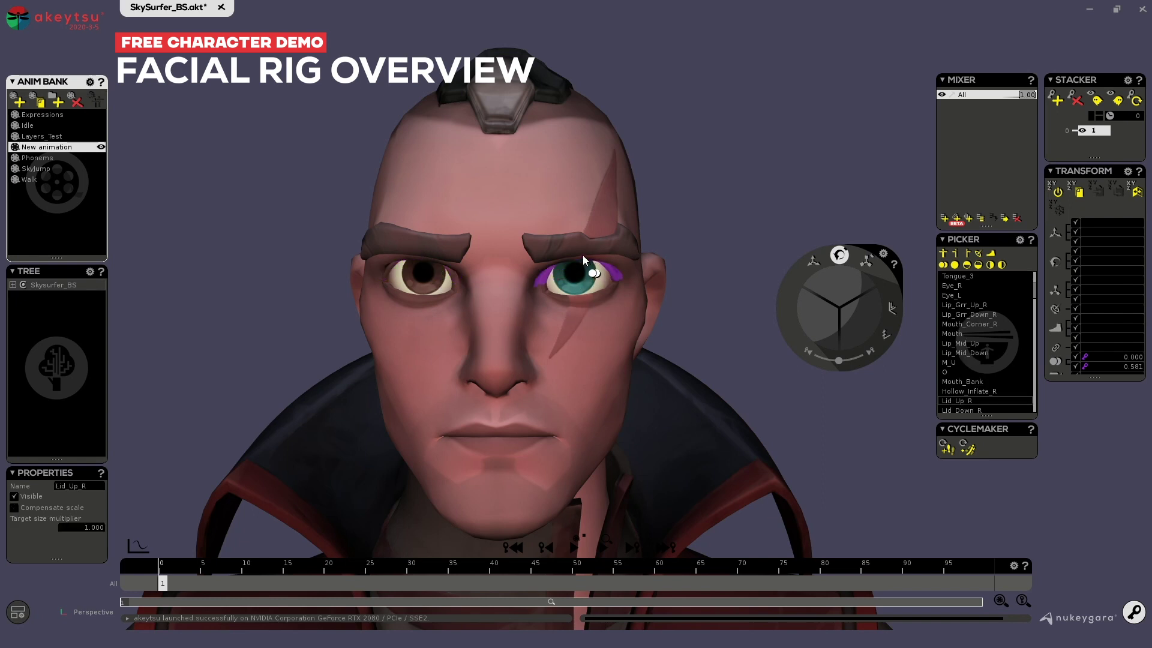
{"action": "left_click", "coordinate": [582, 261]}
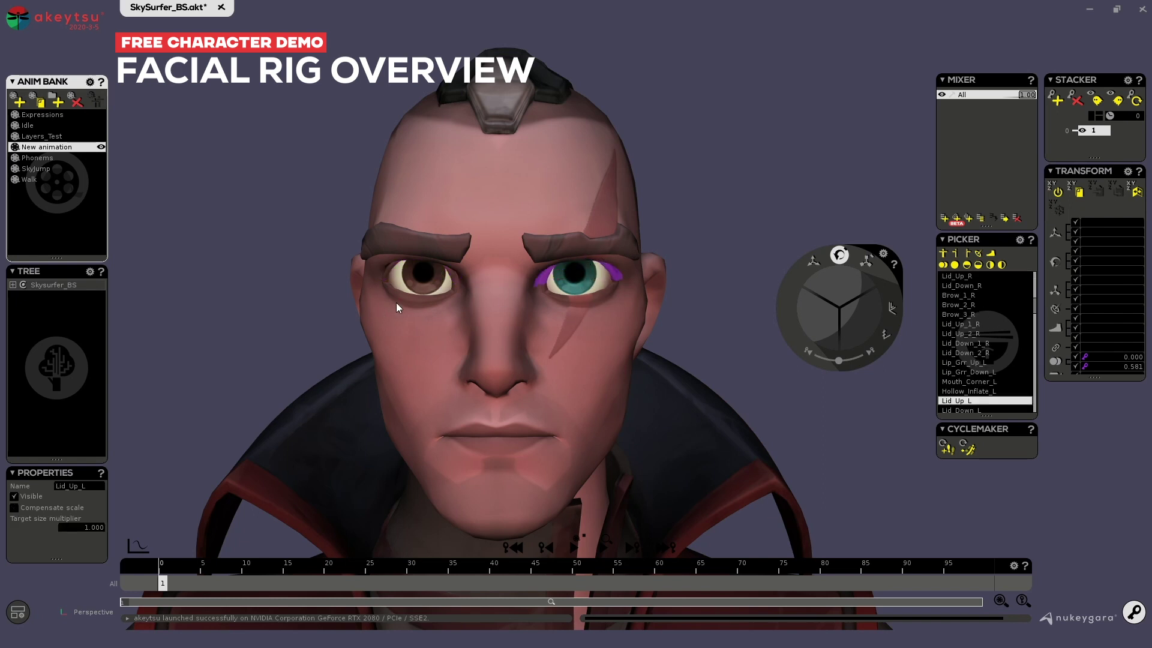
Adjust the lower eyelids of both eyes with the Lid_Down_R and Lid_Down_L blendshape controls.
{"action": "left_click", "coordinate": [416, 302]}
{"action": "left_click_drag", "start_coordinate": [577, 299], "coordinate": [556, 293]}
{"action": "left_click", "coordinate": [415, 307]}
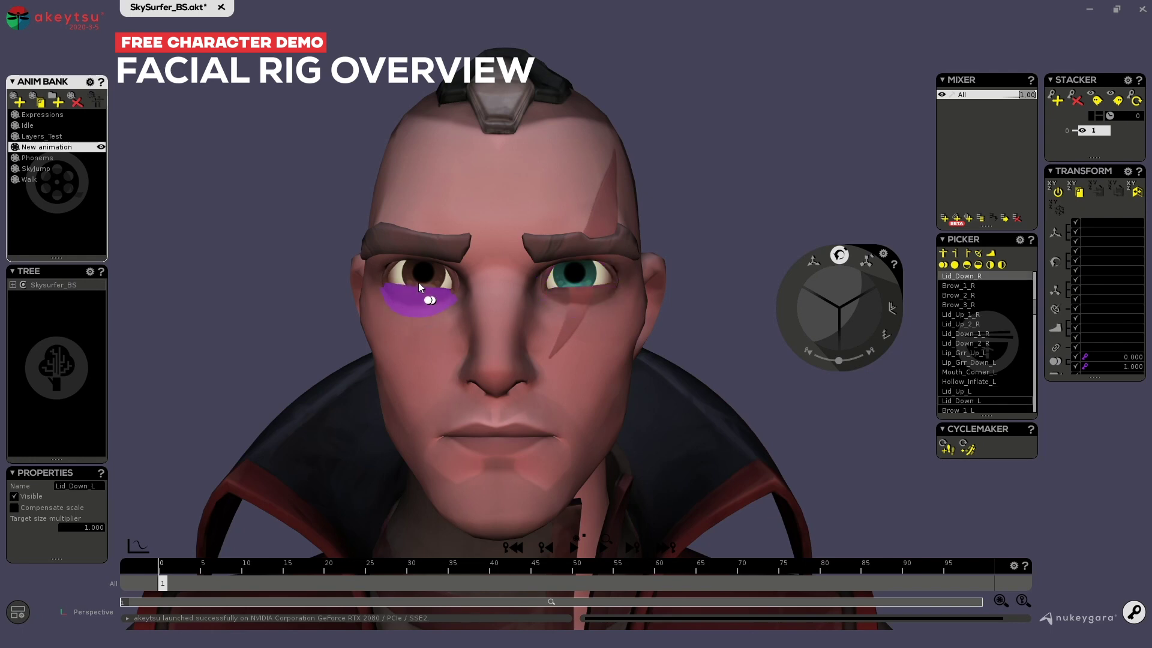
Reshape the character's left eyebrow with its brow controls, bringing the outer part, Brow_3_L, to about -0.35.
{"action": "left_click", "coordinate": [541, 250]}
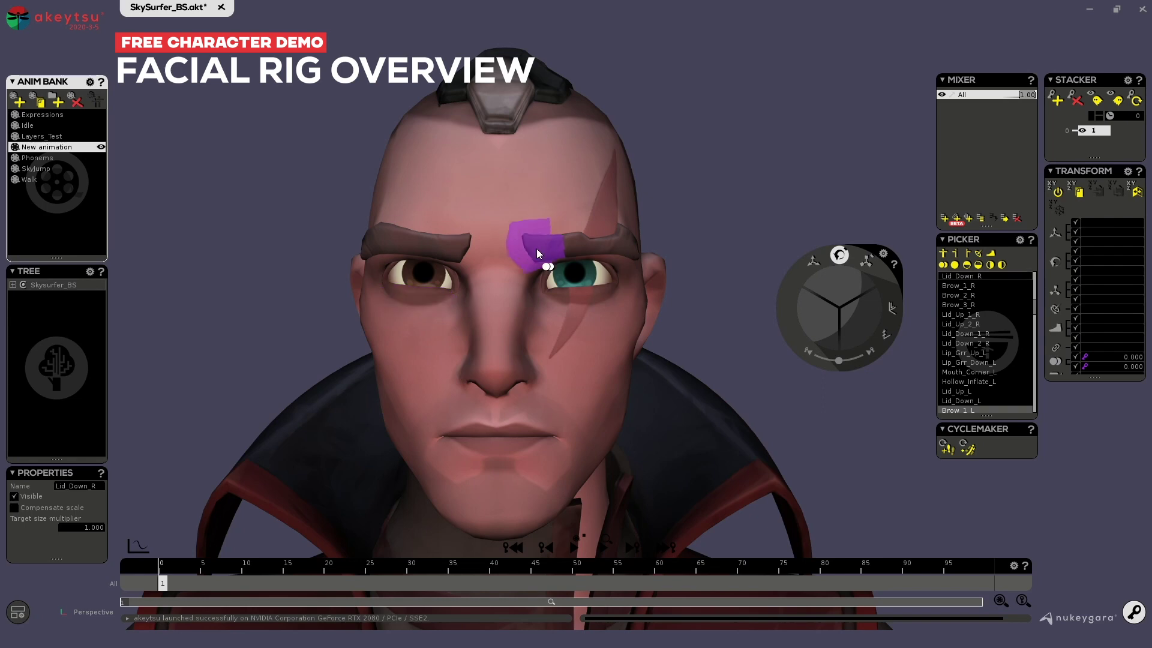
{"action": "left_click", "coordinate": [573, 245]}
{"action": "left_click_drag", "start_coordinate": [549, 241], "coordinate": [632, 252]}
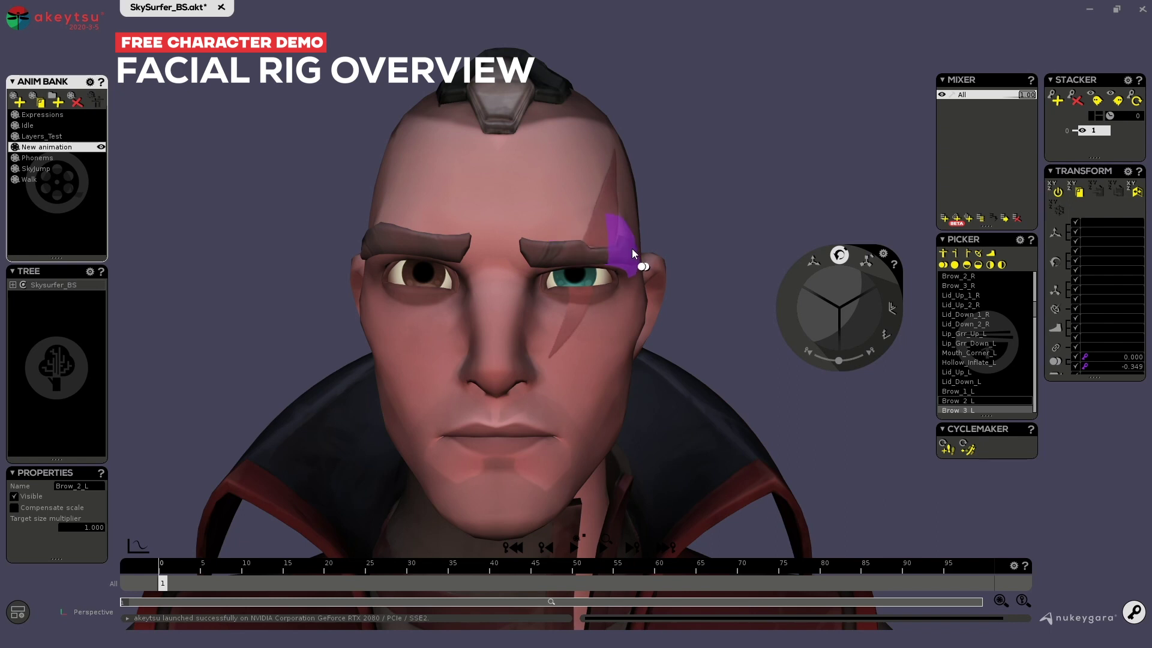
Try the overlapping controls at the middle of the upper lip, Lip_Mid_Up and M_U, moving M_U to about 0.055.
{"action": "scroll", "coordinate": [697, 237], "scroll_direction": "down", "scroll_amount": 2}
{"action": "middle_click_drag", "start_coordinate": [693, 347], "coordinate": [690, 268], "text": "alt"}
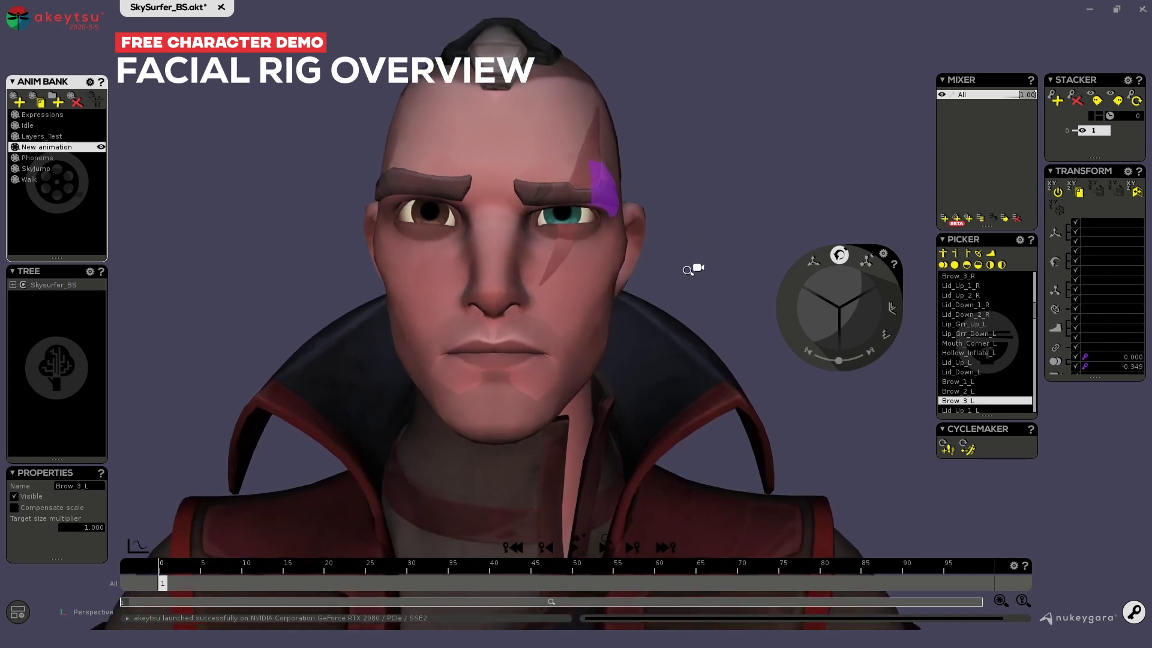
{"action": "scroll", "coordinate": [699, 262], "scroll_direction": "up", "scroll_amount": 2}
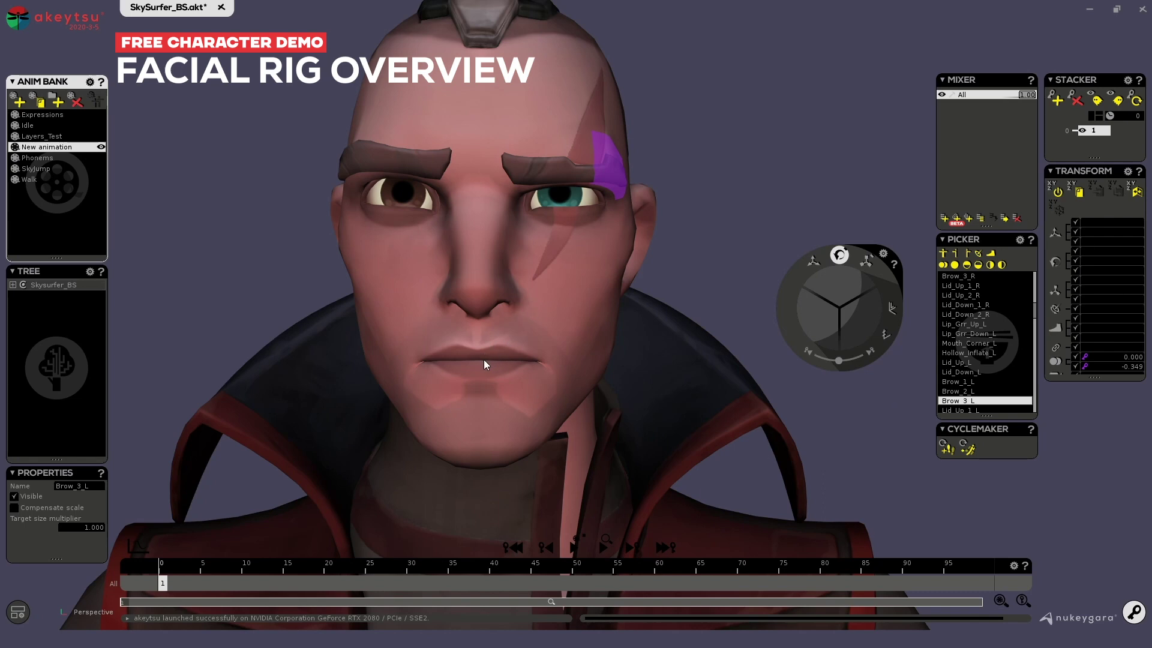
{"action": "right_click_drag", "start_coordinate": [258, 270], "coordinate": [239, 315], "text": "alt"}
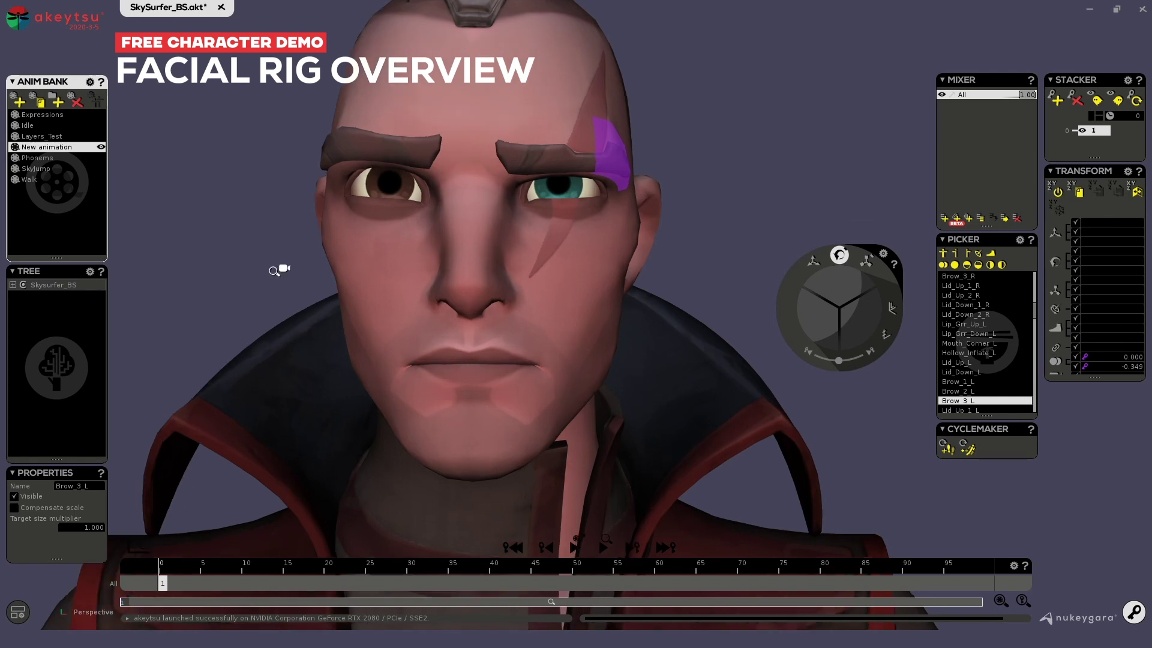
{"action": "middle_click_drag", "start_coordinate": [239, 315], "coordinate": [303, 240], "text": "alt"}
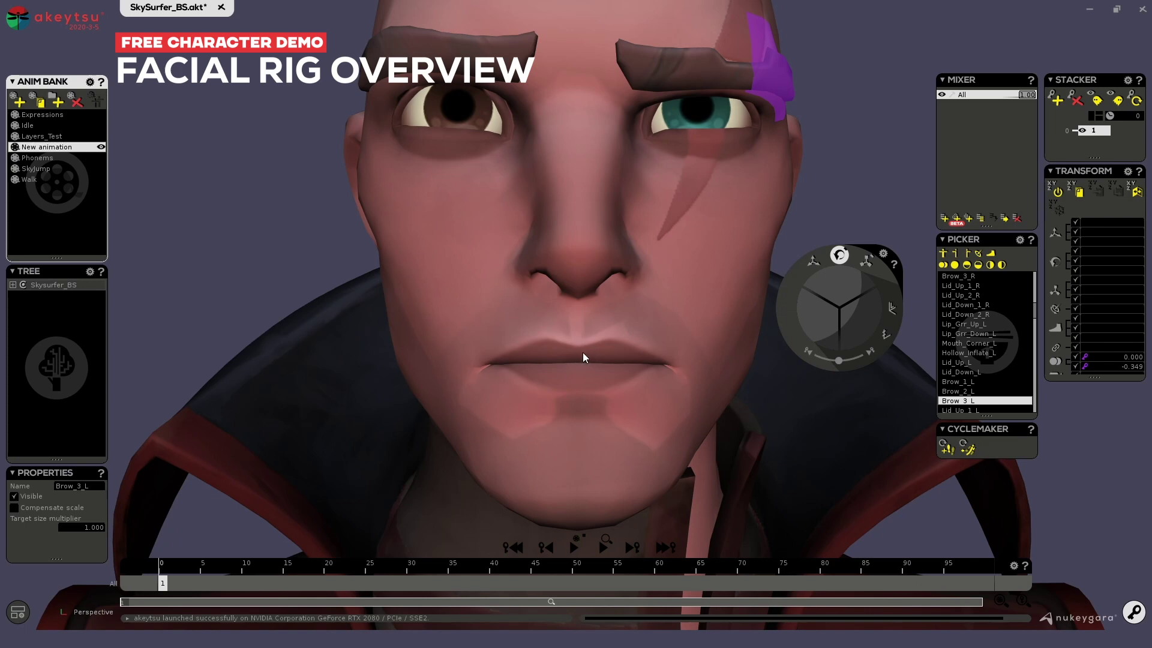
{"action": "mouse_move", "coordinate": [578, 352]}
{"action": "left_mouse_down"}
{"action": "mouse_move", "coordinate": [577, 317]}
{"action": "mouse_move", "coordinate": [581, 380]}
{"action": "mouse_move", "coordinate": [585, 320]}
{"action": "mouse_move", "coordinate": [584, 360]}
{"action": "mouse_move", "coordinate": [560, 352]}
{"action": "left_mouse_up"}
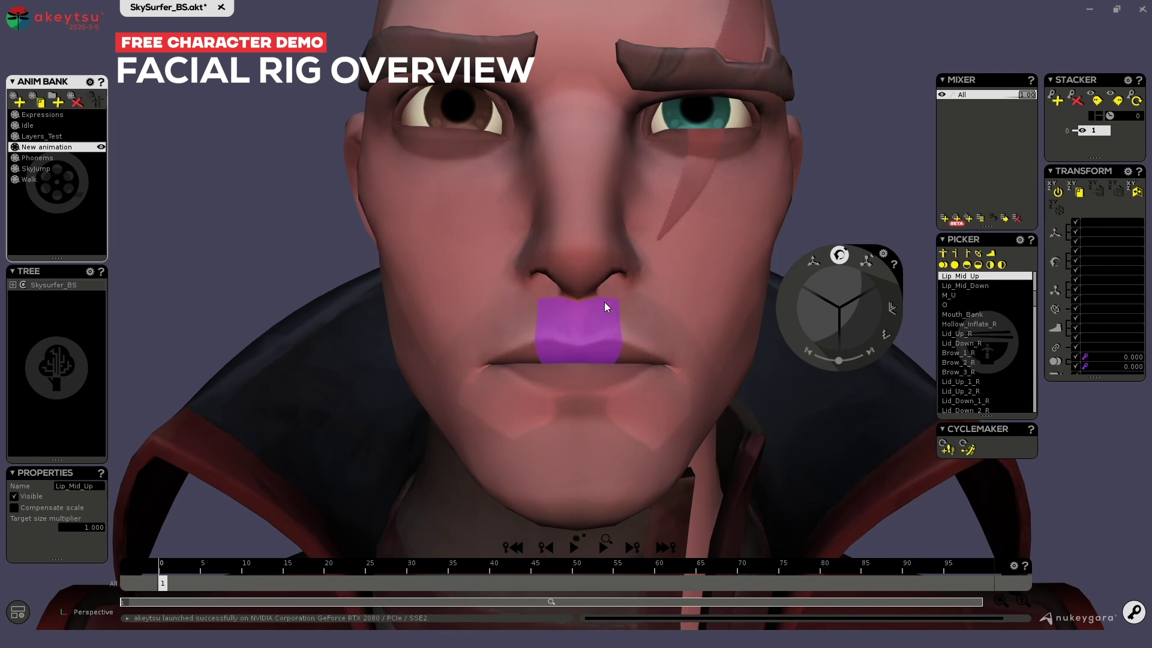
{"action": "mouse_move", "coordinate": [595, 362]}
{"action": "left_mouse_down"}
{"action": "mouse_move", "coordinate": [579, 325]}
{"action": "mouse_move", "coordinate": [582, 358]}
{"action": "mouse_move", "coordinate": [584, 325]}
{"action": "mouse_move", "coordinate": [578, 355]}
{"action": "left_mouse_up"}
{"action": "mouse_move", "coordinate": [583, 353]}
{"action": "left_mouse_down"}
{"action": "mouse_move", "coordinate": [587, 390]}
{"action": "mouse_move", "coordinate": [597, 319]}
{"action": "mouse_move", "coordinate": [589, 420]}
{"action": "mouse_move", "coordinate": [593, 308]}
{"action": "mouse_move", "coordinate": [595, 404]}
{"action": "mouse_move", "coordinate": [600, 338]}
{"action": "mouse_move", "coordinate": [599, 388]}
{"action": "mouse_move", "coordinate": [585, 318]}
{"action": "mouse_move", "coordinate": [586, 355]}
{"action": "mouse_move", "coordinate": [585, 320]}
{"action": "mouse_move", "coordinate": [582, 336]}
{"action": "left_mouse_up"}
{"action": "left_click", "coordinate": [575, 352]}
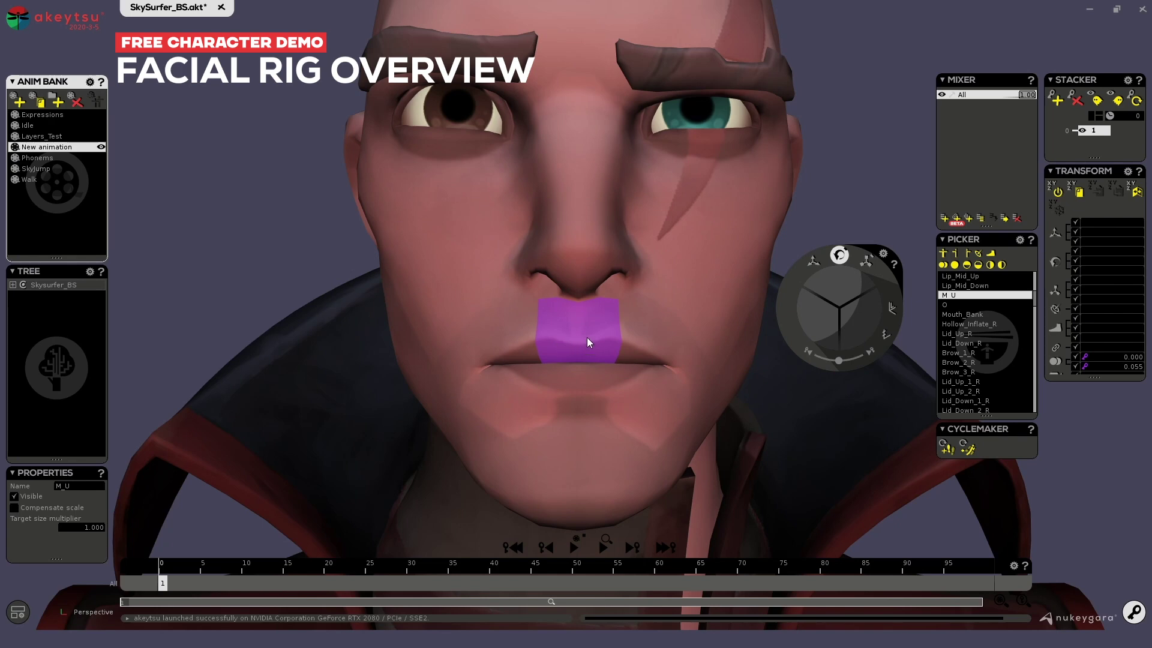
Shift the whole mouth with the Mouth control, ending at about 0.057 and -0.022.
{"action": "left_click_drag", "start_coordinate": [585, 346], "coordinate": [515, 343]}
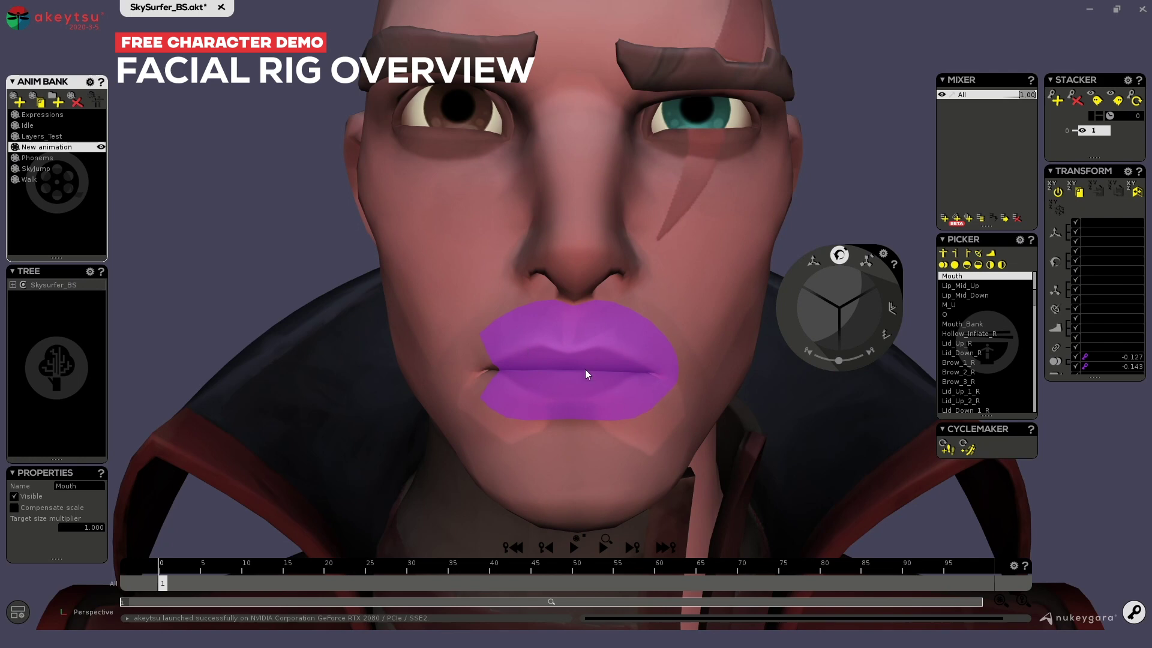
{"action": "left_click_drag", "start_coordinate": [592, 360], "coordinate": [582, 362]}
{"action": "left_click_drag", "start_coordinate": [668, 369], "coordinate": [570, 355]}
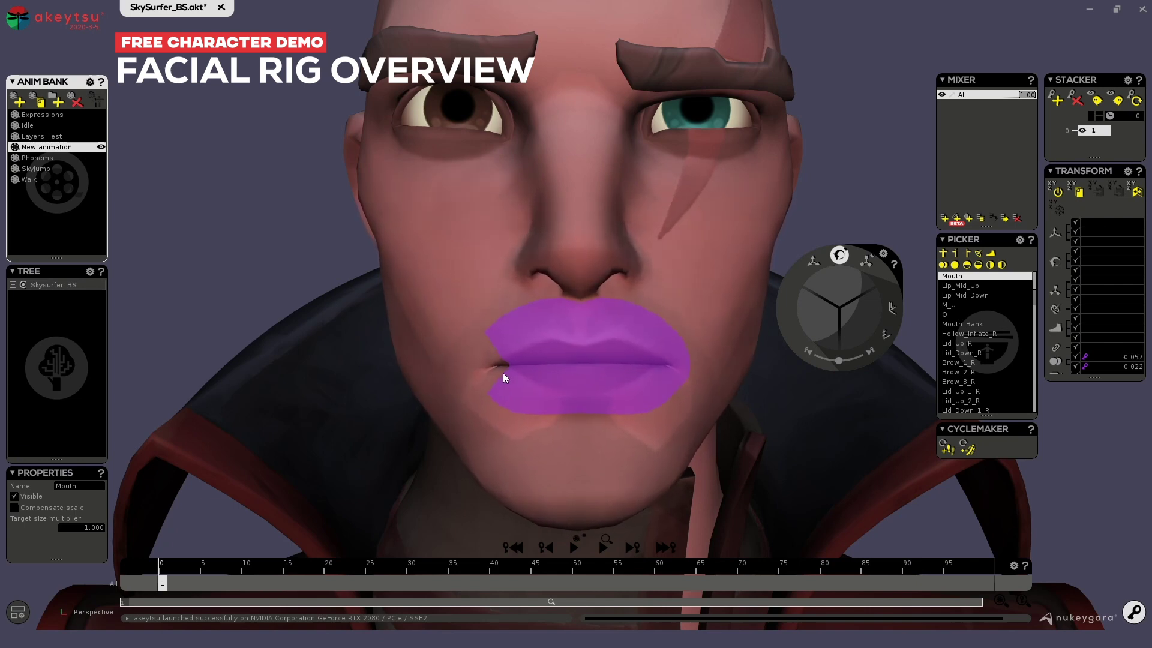
Adjust the character's right mouth corner and move the Mouth control to about 0.10 and -0.036.
{"action": "scroll", "coordinate": [496, 362], "scroll_direction": "up", "scroll_amount": 3}
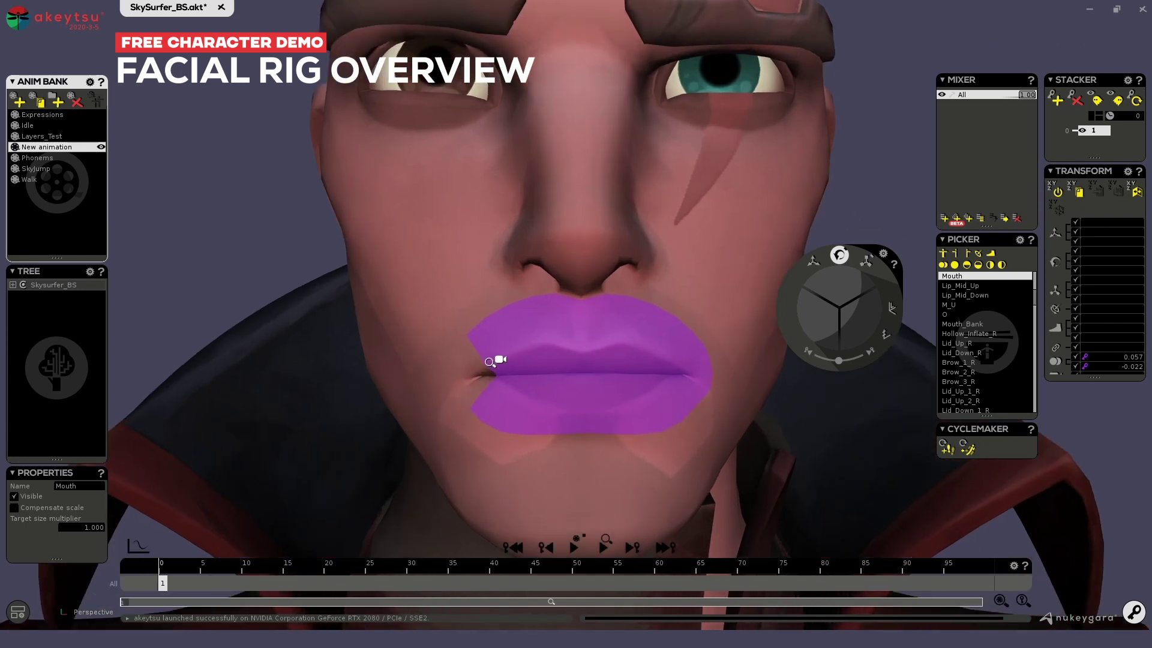
{"action": "mouse_move", "coordinate": [480, 375]}
{"action": "left_mouse_down"}
{"action": "mouse_move", "coordinate": [488, 366]}
{"action": "mouse_move", "coordinate": [477, 391]}
{"action": "mouse_move", "coordinate": [473, 347]}
{"action": "mouse_move", "coordinate": [488, 391]}
{"action": "mouse_move", "coordinate": [489, 346]}
{"action": "mouse_move", "coordinate": [488, 394]}
{"action": "mouse_move", "coordinate": [488, 363]}
{"action": "mouse_move", "coordinate": [488, 382]}
{"action": "left_mouse_up"}
{"action": "mouse_move", "coordinate": [586, 375]}
{"action": "left_mouse_down"}
{"action": "mouse_move", "coordinate": [618, 370]}
{"action": "mouse_move", "coordinate": [571, 387]}
{"action": "mouse_move", "coordinate": [614, 371]}
{"action": "mouse_move", "coordinate": [585, 384]}
{"action": "mouse_move", "coordinate": [597, 353]}
{"action": "mouse_move", "coordinate": [578, 375]}
{"action": "left_mouse_up"}
{"action": "right_click_drag", "start_coordinate": [875, 162], "coordinate": [823, 180], "text": "alt"}
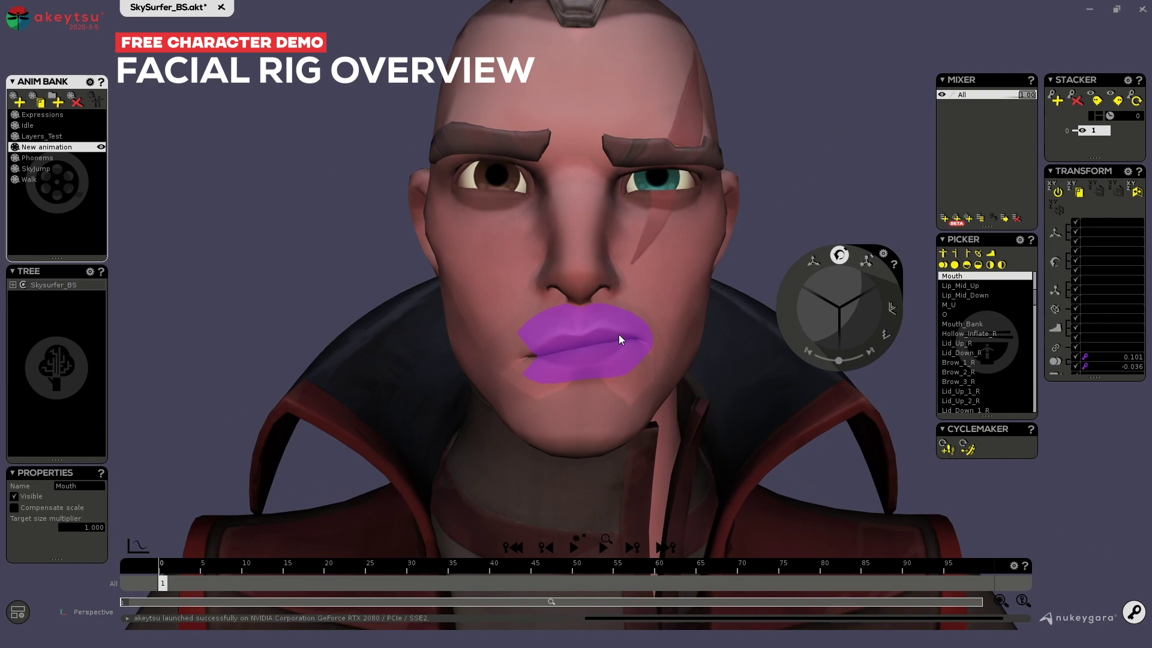
Show the mesh wireframe and move the whole mouth up to about 0.048 and 0.326.
{"action": "key", "text": "w"}
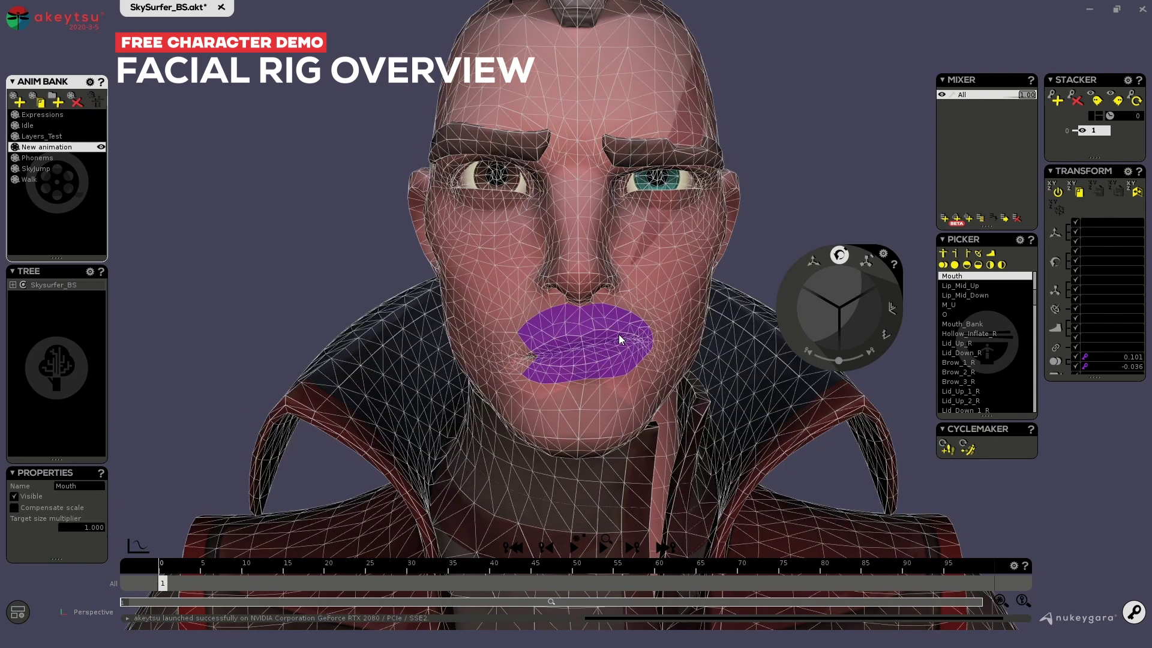
{"action": "right_click_drag", "start_coordinate": [360, 255], "coordinate": [443, 279], "text": "alt"}
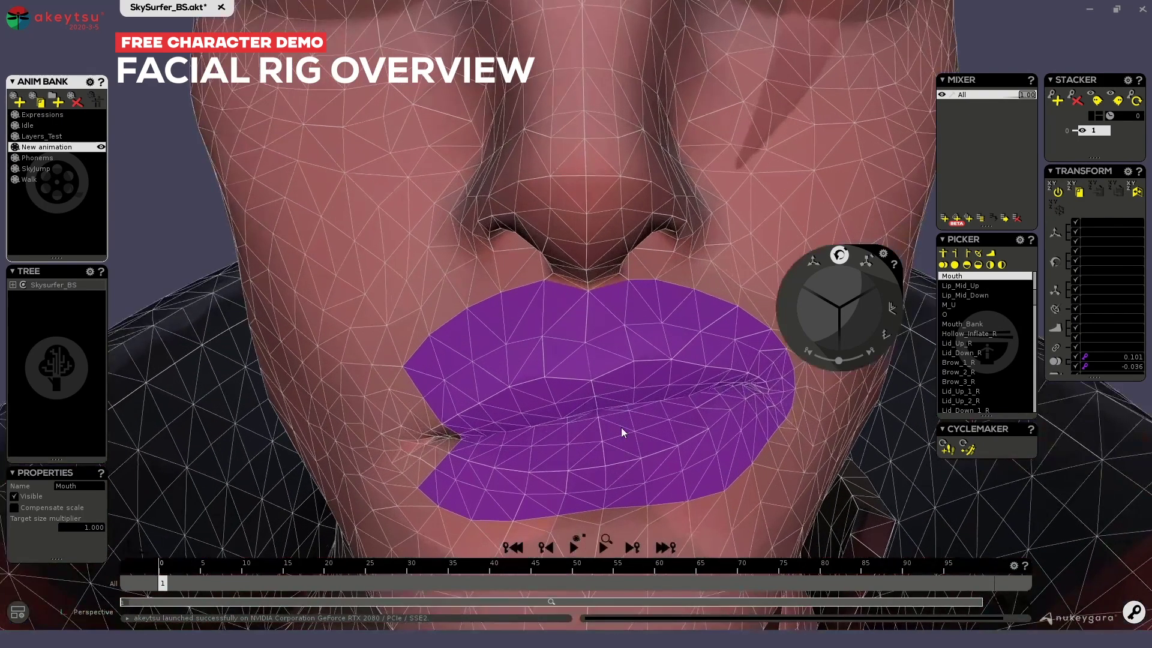
{"action": "left_click_drag", "start_coordinate": [574, 368], "coordinate": [585, 338]}
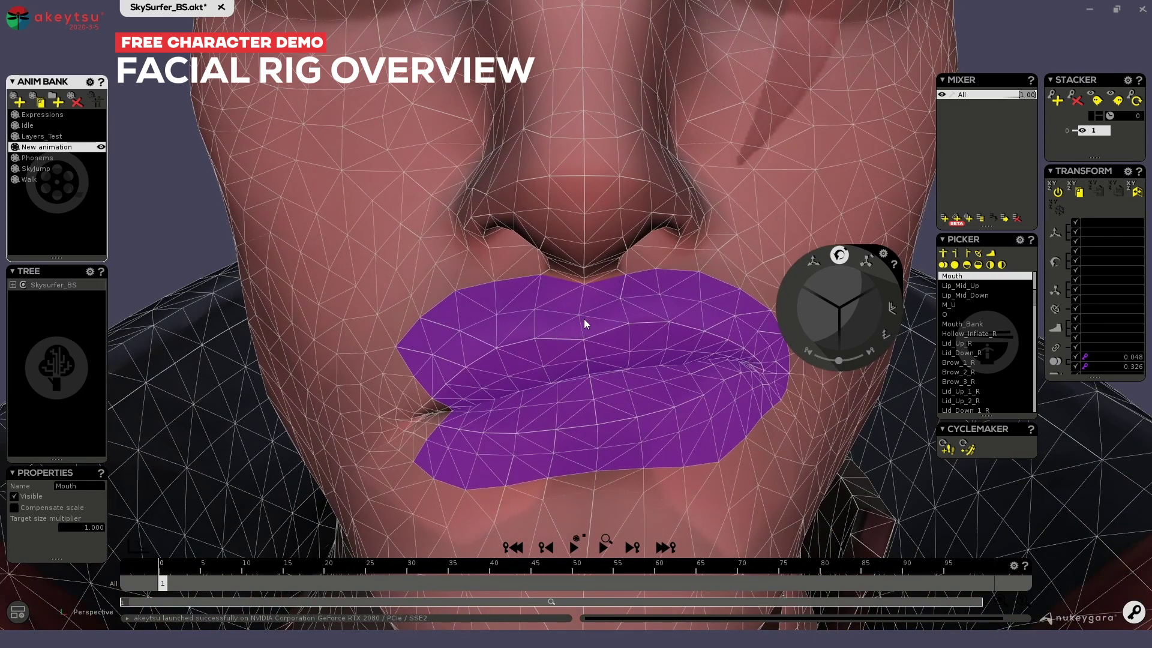
Switch between the overlapping Lip_Mid_Up and Mouth controls on the upper lip, ending on Lip_Mid_Up with the wireframe hidden.
{"action": "left_click", "coordinate": [575, 329]}
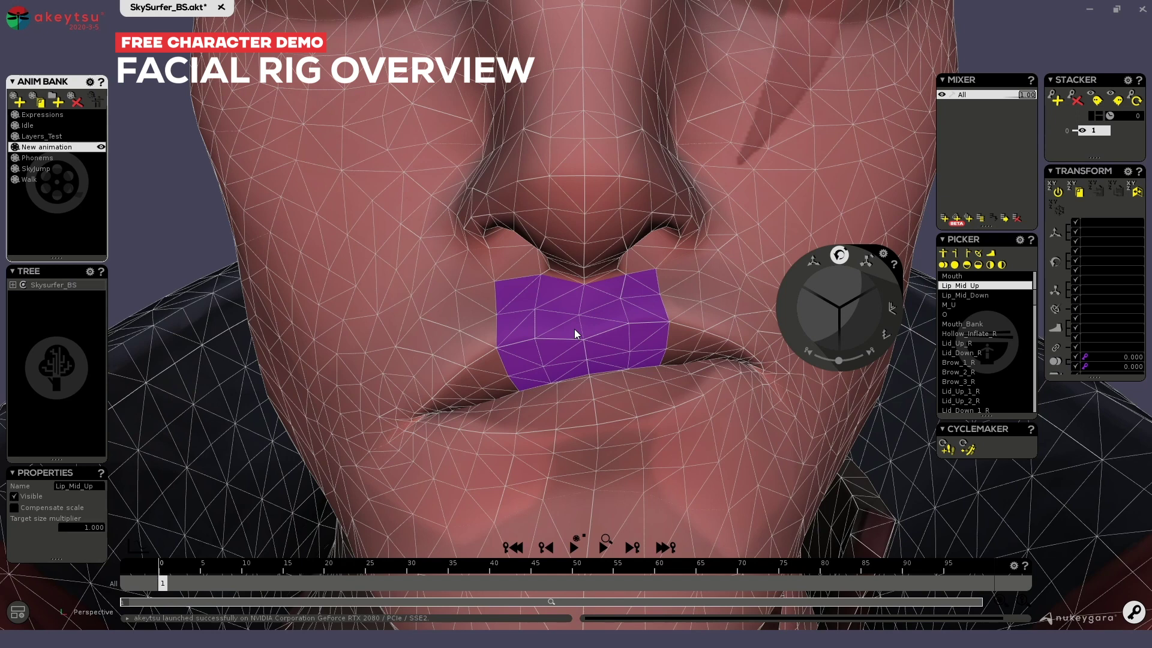
{"action": "left_click", "coordinate": [602, 328]}
{"action": "left_click", "coordinate": [595, 330]}
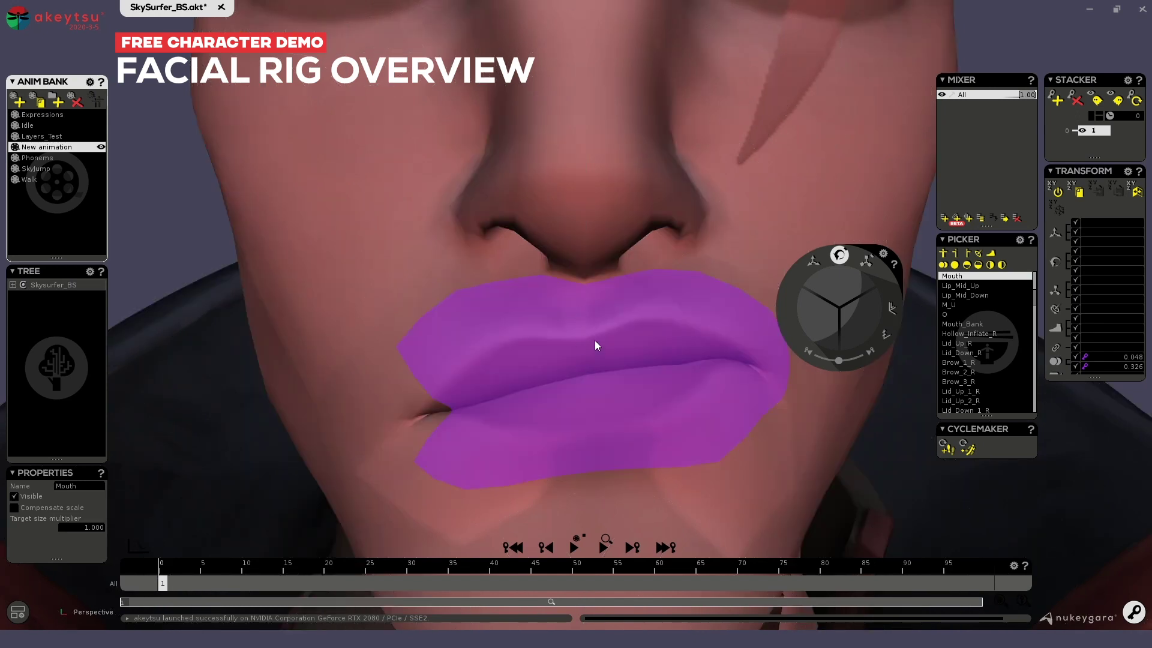
{"action": "left_click", "coordinate": [576, 329]}
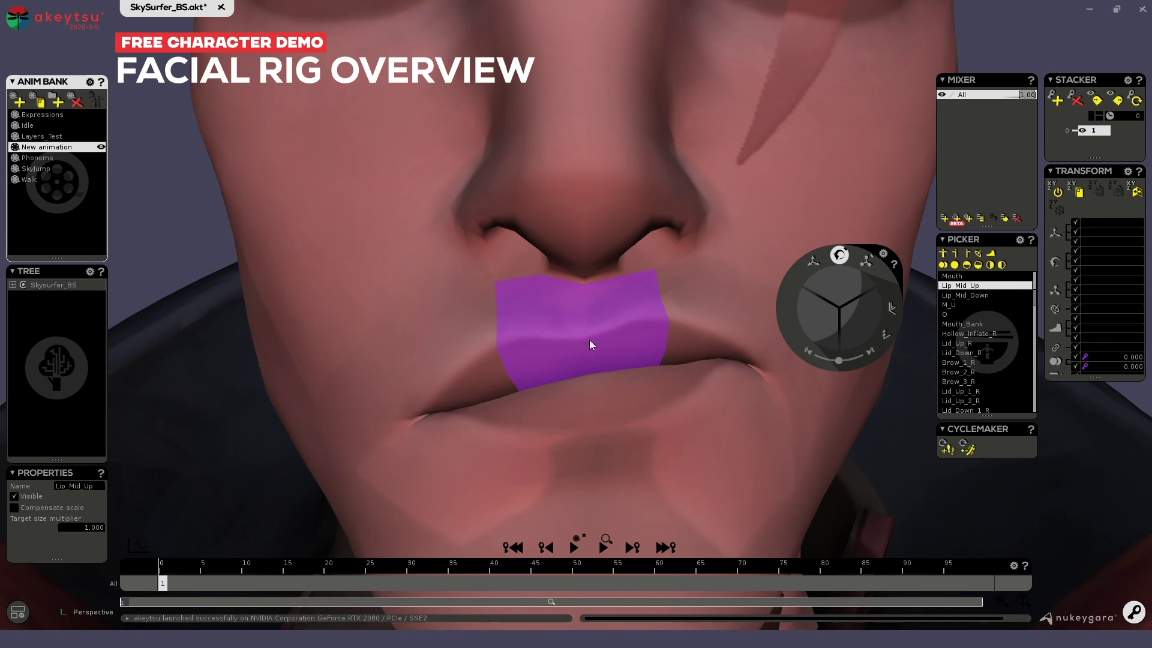
Raise the middle of the upper lip to bare the teeth and select the Lip_Grr_Up_R control.
{"action": "right_click_drag", "start_coordinate": [905, 232], "coordinate": [825, 216], "text": "alt"}
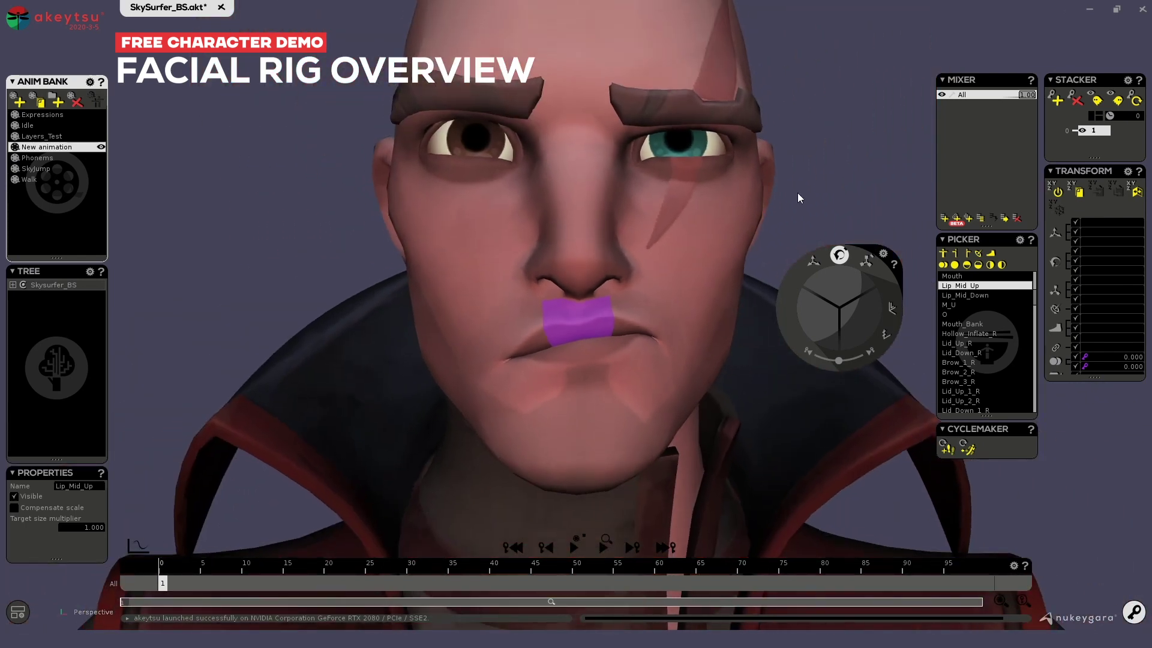
{"action": "middle_click_drag", "start_coordinate": [824, 216], "coordinate": [668, 143], "text": "alt"}
{"action": "middle_click_drag", "start_coordinate": [743, 160], "coordinate": [828, 203], "text": "alt"}
{"action": "mouse_move", "coordinate": [539, 298]}
{"action": "left_mouse_down"}
{"action": "mouse_move", "coordinate": [550, 311]}
{"action": "mouse_move", "coordinate": [541, 293]}
{"action": "mouse_move", "coordinate": [533, 305]}
{"action": "mouse_move", "coordinate": [516, 297]}
{"action": "mouse_move", "coordinate": [541, 348]}
{"action": "mouse_move", "coordinate": [548, 300]}
{"action": "mouse_move", "coordinate": [565, 305]}
{"action": "mouse_move", "coordinate": [535, 288]}
{"action": "left_mouse_up"}
{"action": "left_click", "coordinate": [479, 304]}
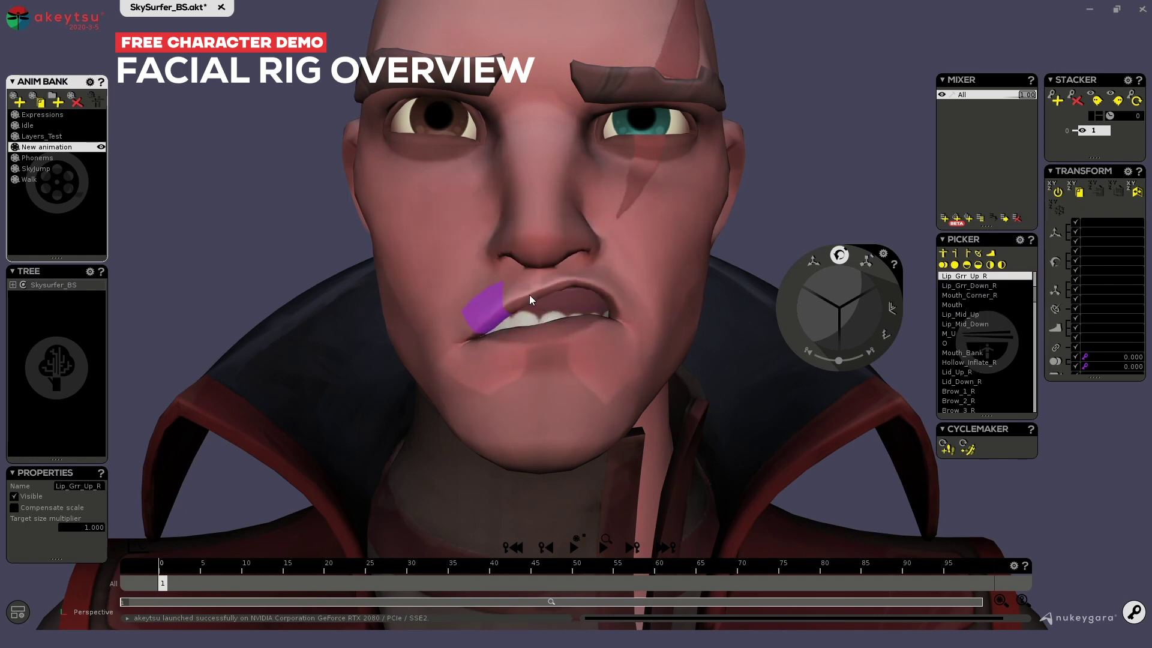
Pull the middle of the lower lip down with Lip_Mid_Down, then bring it back up to about -0.036.
{"action": "left_click_drag", "start_coordinate": [563, 341], "coordinate": [556, 366]}
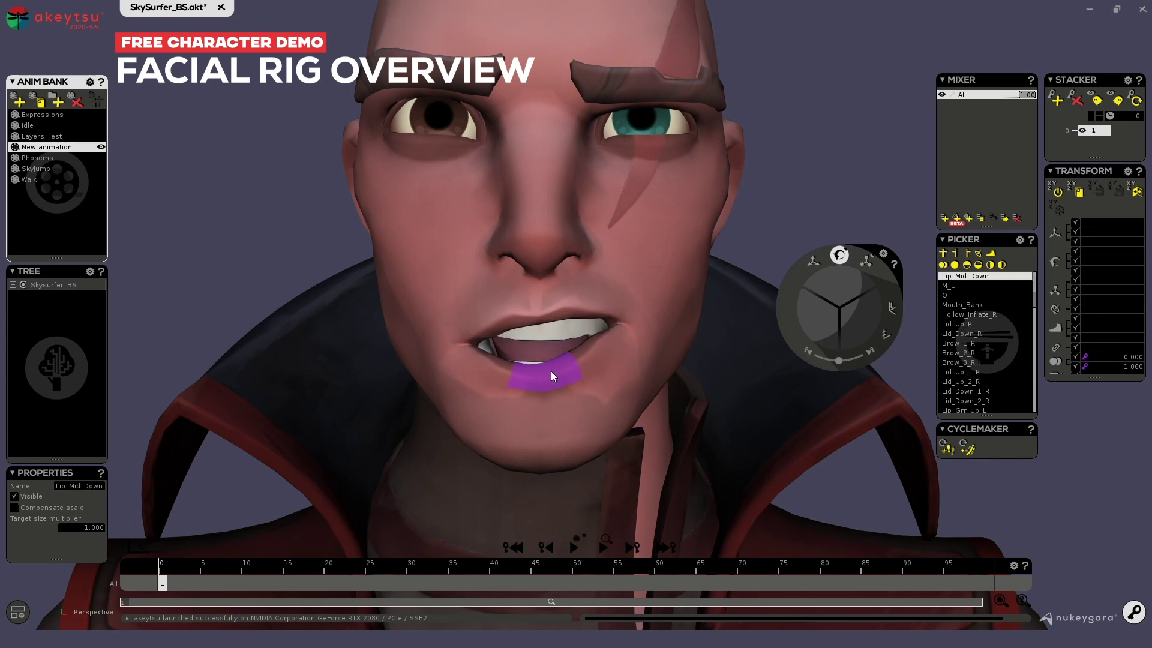
{"action": "left_click_drag", "start_coordinate": [596, 329], "coordinate": [597, 343]}
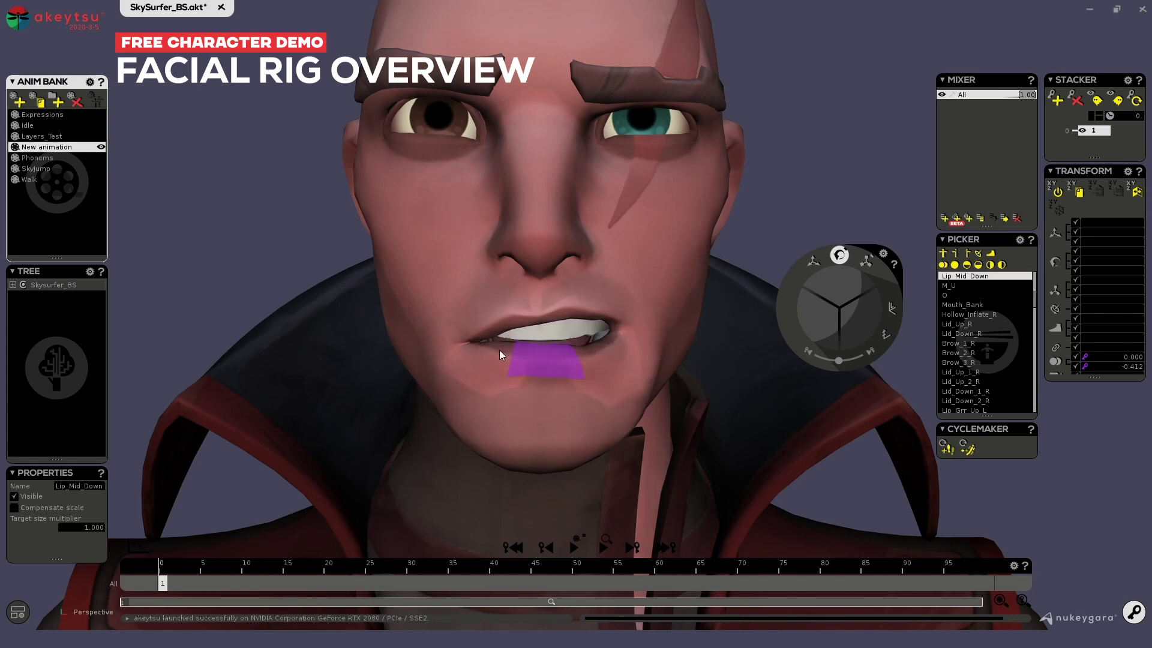
{"action": "left_click_drag", "start_coordinate": [493, 344], "coordinate": [561, 337]}
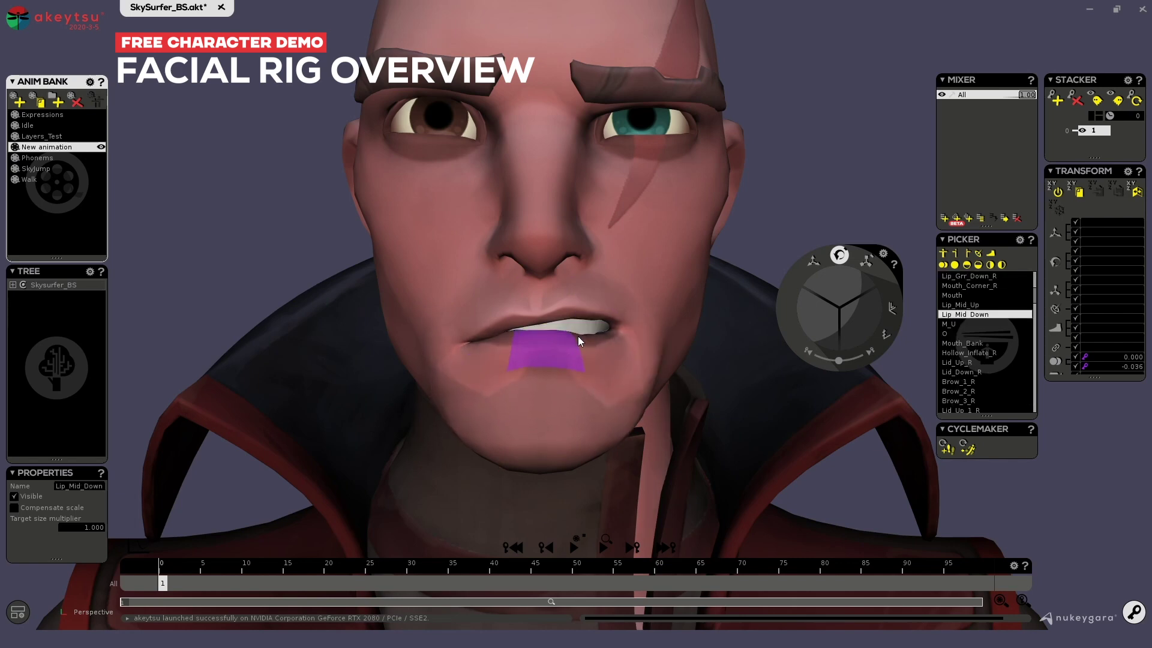
Select the Head joint and the Jaw joint in turn and compare their areas of influence on the face.
{"action": "scroll", "coordinate": [792, 161], "scroll_direction": "down", "scroll_amount": 3}
{"action": "left_click_drag", "start_coordinate": [738, 219], "coordinate": [691, 254], "text": "alt"}
{"action": "right_click_drag", "start_coordinate": [704, 247], "coordinate": [552, 241]}
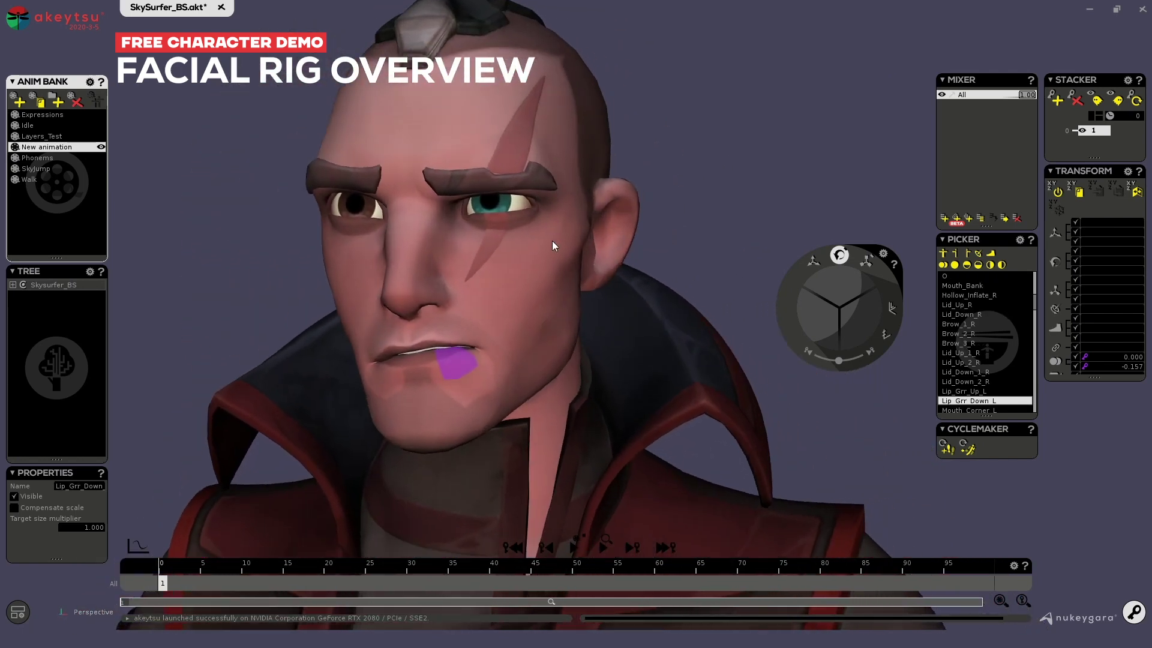
{"action": "left_click", "coordinate": [503, 133]}
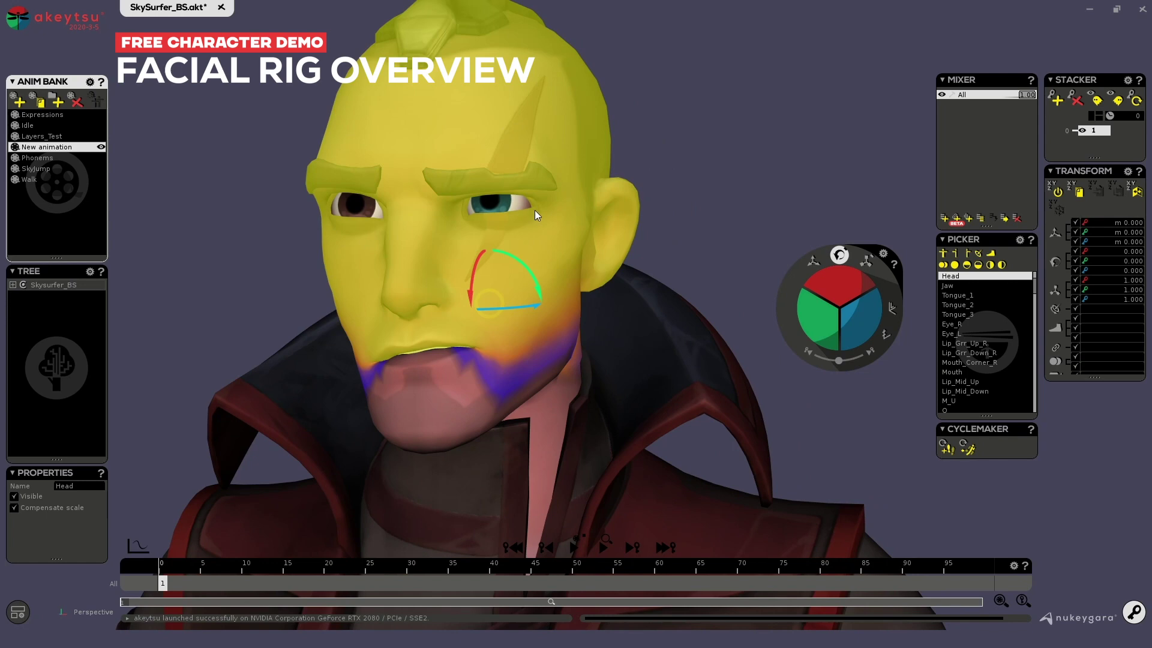
{"action": "right_click_drag", "start_coordinate": [818, 99], "coordinate": [675, 329]}
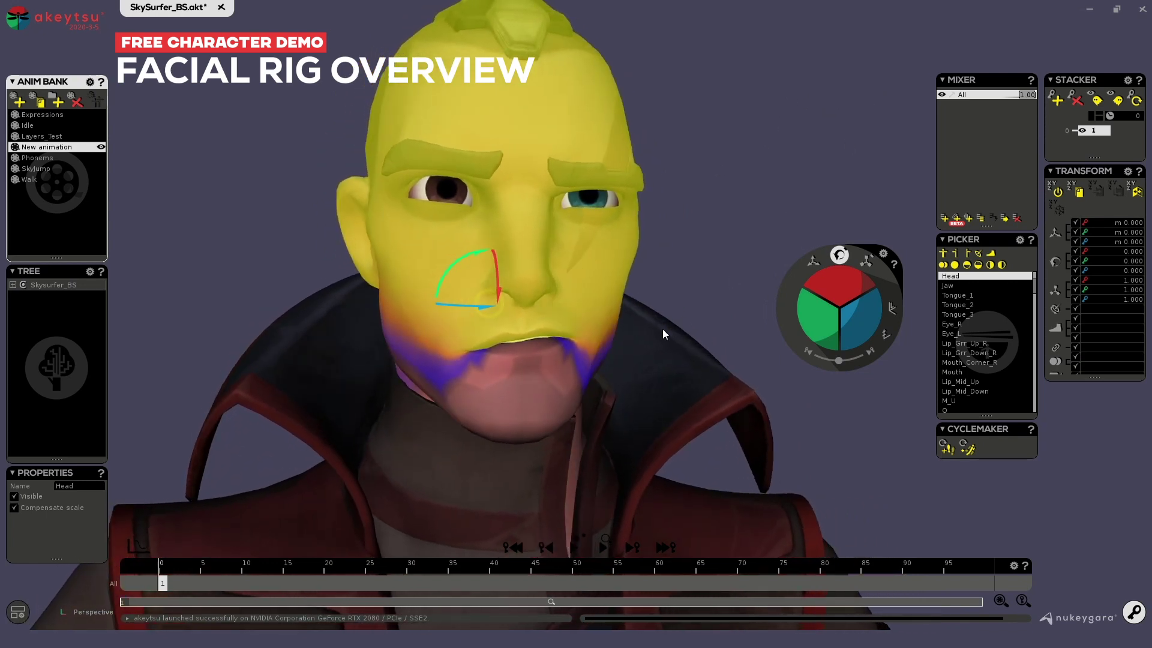
{"action": "left_click", "coordinate": [544, 432]}
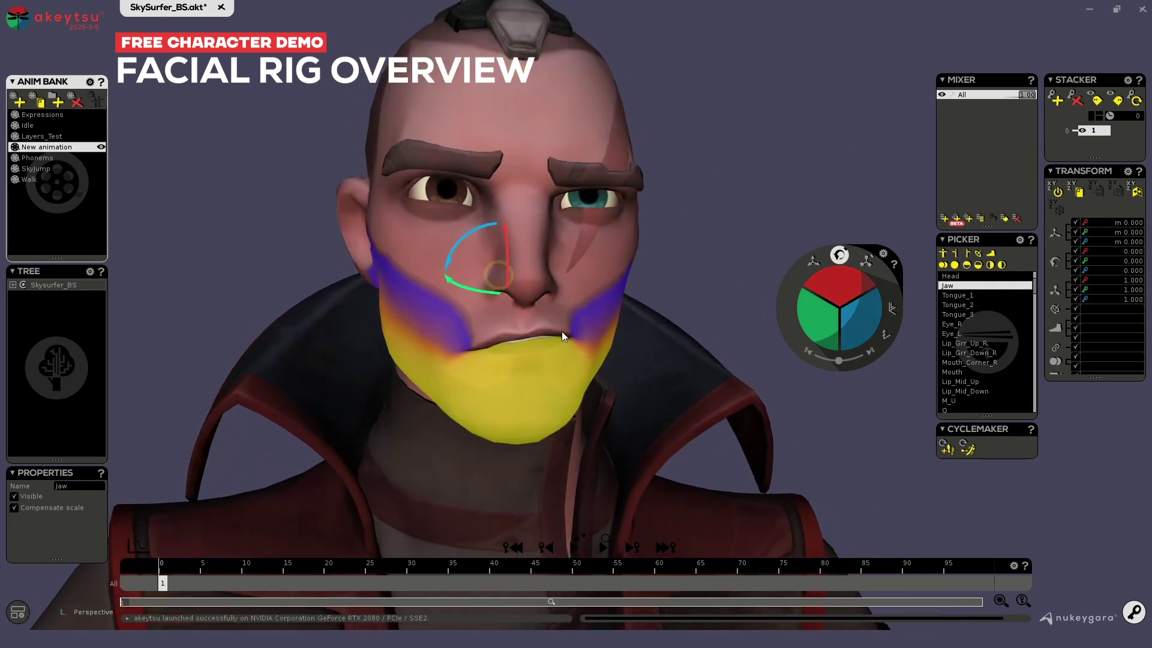
{"action": "left_click", "coordinate": [418, 342]}
{"action": "left_click", "coordinate": [550, 383]}
{"action": "right_click_drag", "start_coordinate": [692, 234], "coordinate": [636, 230]}
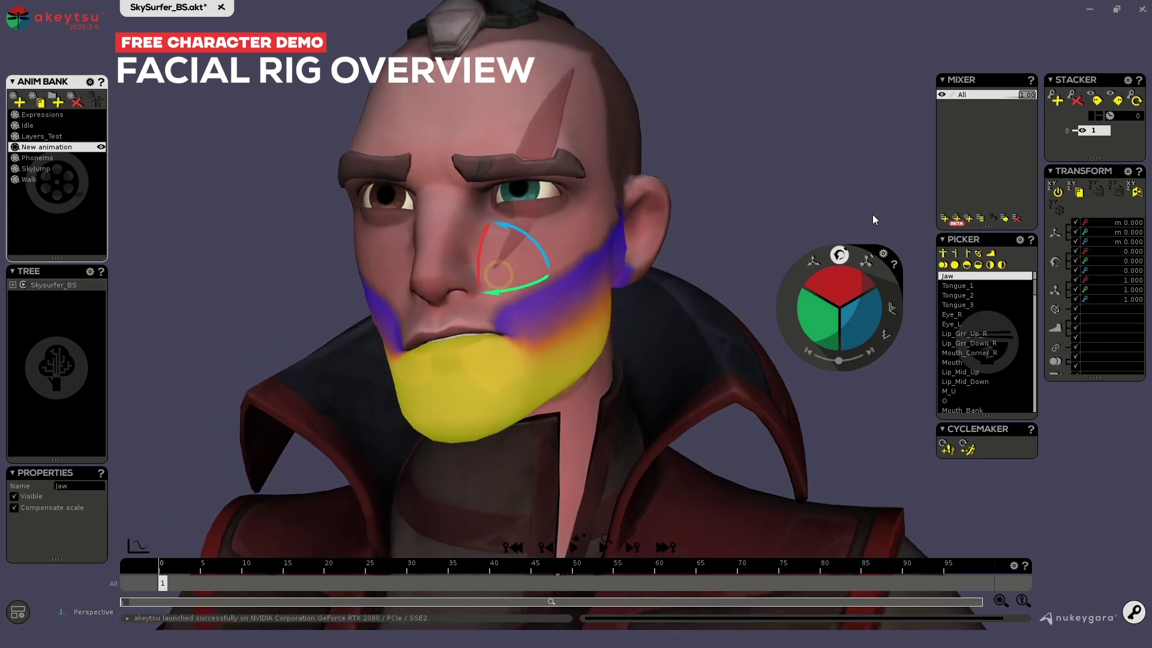
Select all the facial blendshape controls at once to view their zones, and end on the Head joint.
{"action": "left_click", "coordinate": [955, 265]}
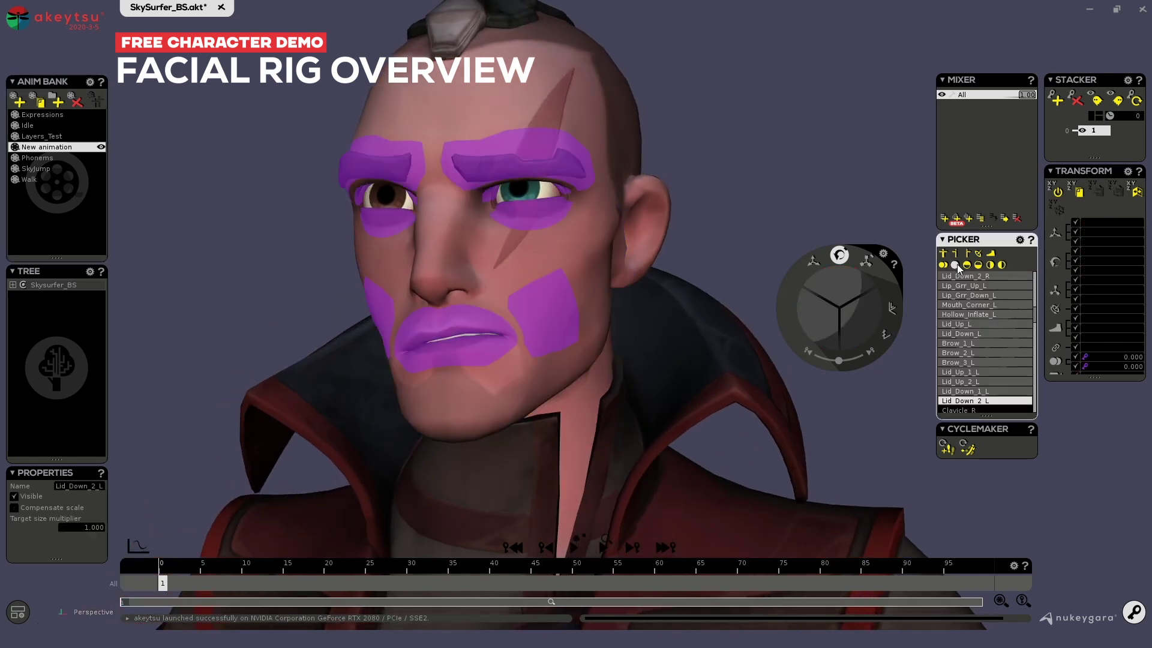
{"action": "right_click_drag", "start_coordinate": [677, 150], "coordinate": [614, 233]}
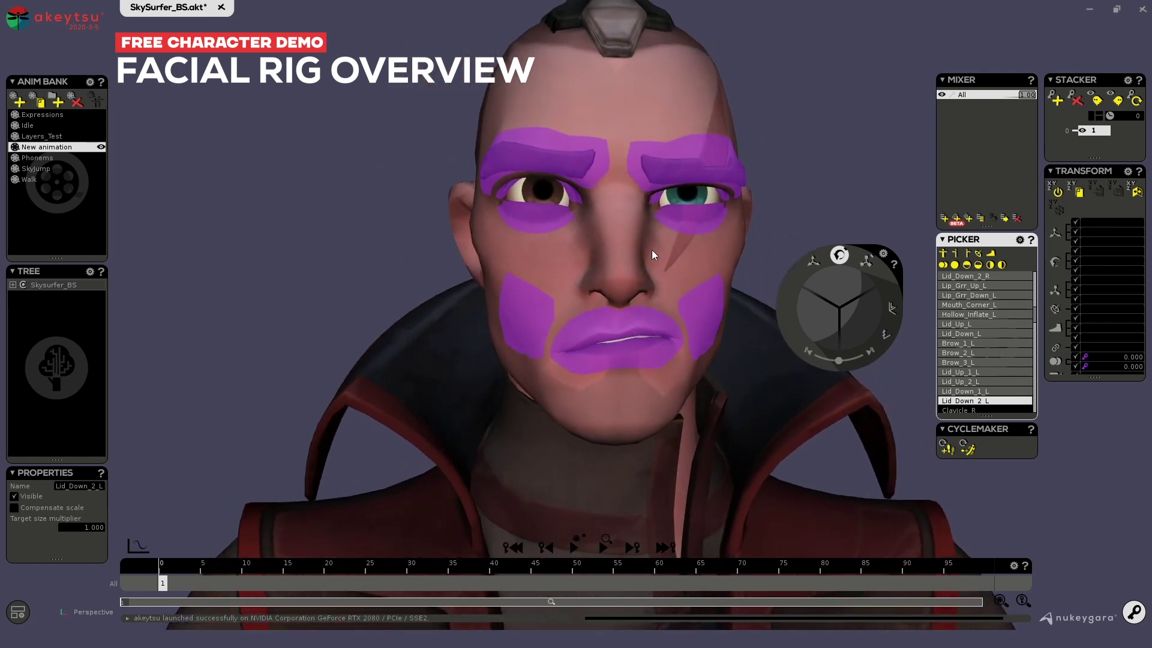
{"action": "left_click", "coordinate": [626, 218]}
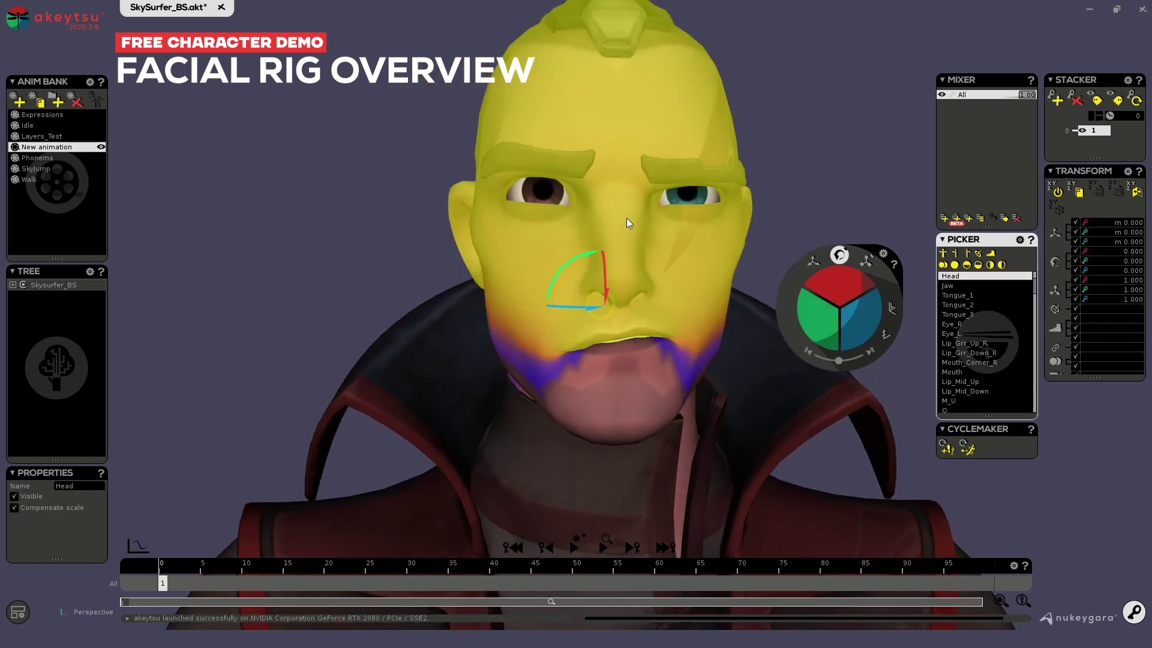
Rotate the Jaw joint to open the mouth and shift the whole Mouth control sideways to about 0.256 and 0.011.
{"action": "left_click", "coordinate": [561, 381]}
{"action": "left_click", "coordinate": [605, 347]}
{"action": "left_click", "coordinate": [588, 410]}
{"action": "left_click_drag", "start_coordinate": [603, 274], "coordinate": [606, 306]}
{"action": "mouse_move", "coordinate": [815, 144]}
{"action": "left_mouse_down", "text": "alt"}
{"action": "mouse_move", "coordinate": [732, 133]}
{"action": "mouse_move", "coordinate": [815, 142]}
{"action": "left_mouse_up", "text": "alt"}
{"action": "mouse_move", "coordinate": [570, 344]}
{"action": "left_mouse_down"}
{"action": "mouse_move", "coordinate": [590, 340]}
{"action": "mouse_move", "coordinate": [596, 356]}
{"action": "mouse_move", "coordinate": [547, 343]}
{"action": "mouse_move", "coordinate": [582, 346]}
{"action": "left_mouse_up"}
{"action": "right_click_drag", "start_coordinate": [801, 121], "coordinate": [663, 221], "text": "alt"}
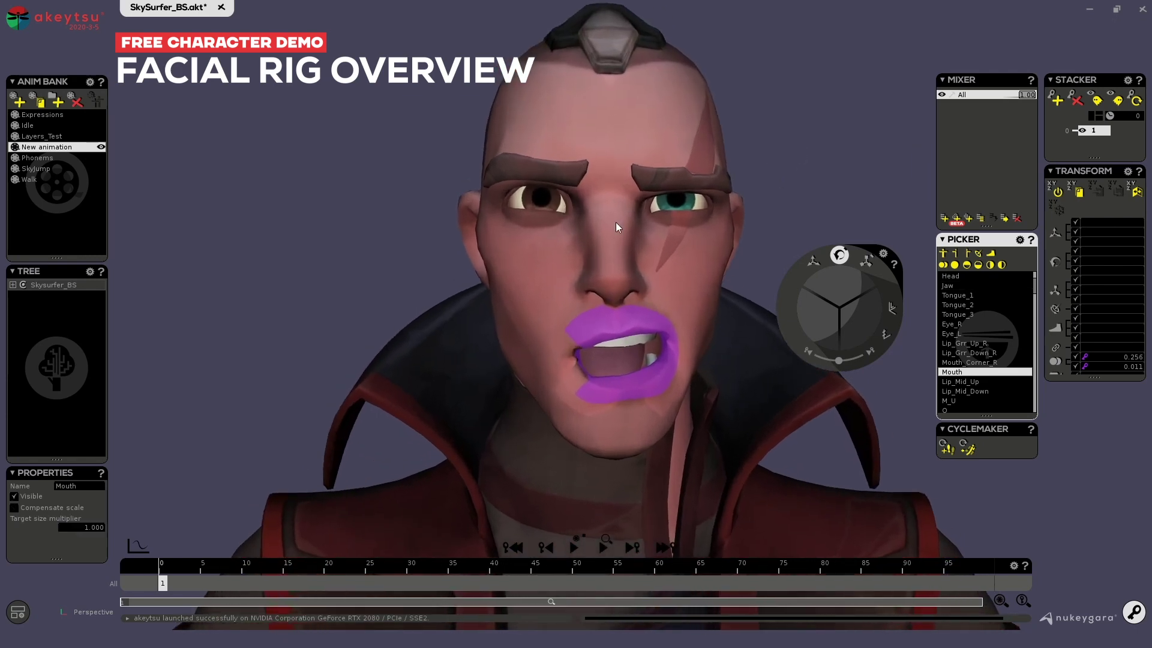
Turn both eyes toward the character's right and pick the eyelid controls around them.
{"action": "left_click", "coordinate": [565, 207]}
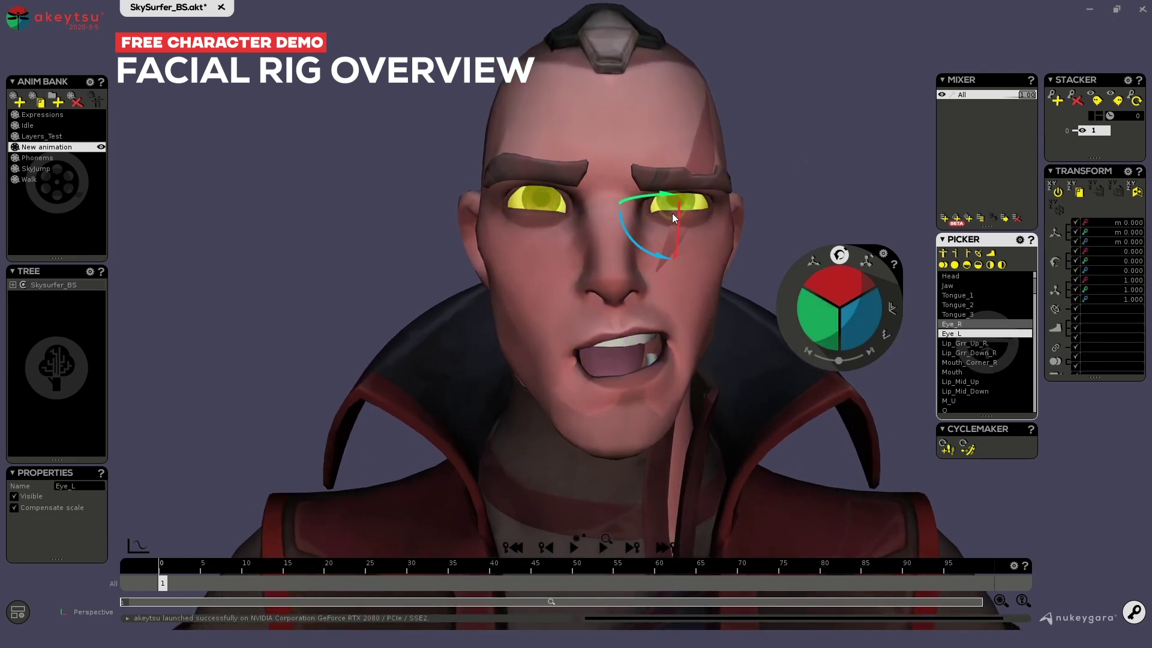
{"action": "left_click", "coordinate": [538, 216]}
{"action": "left_click_drag", "start_coordinate": [544, 226], "coordinate": [676, 230]}
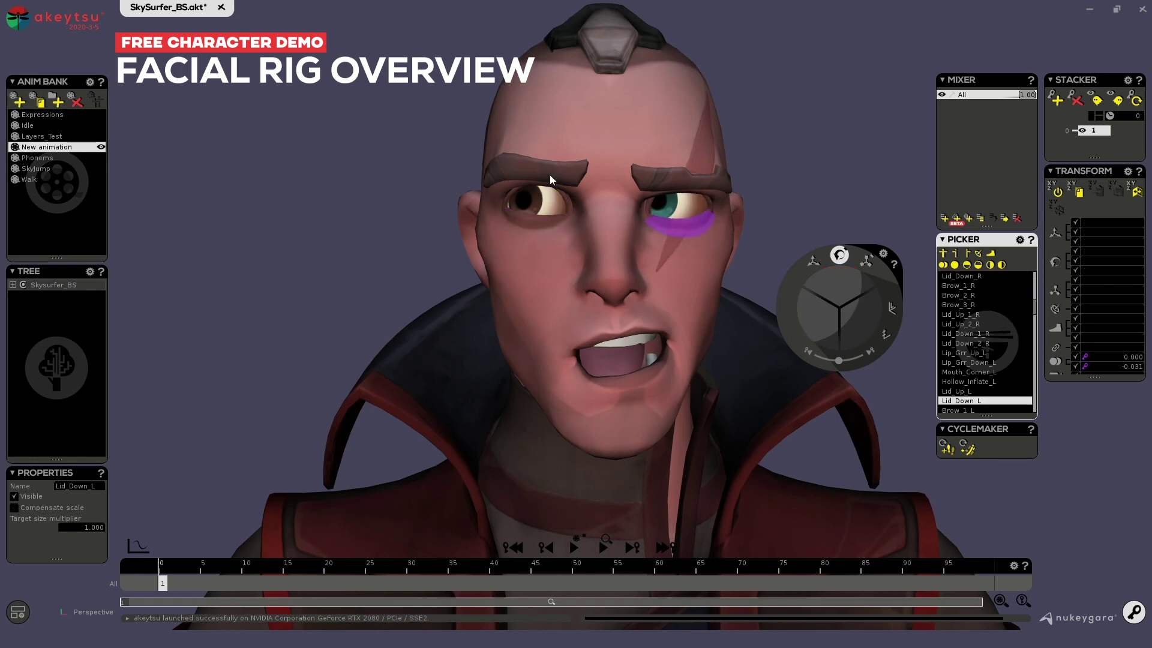
{"action": "left_click", "coordinate": [568, 208]}
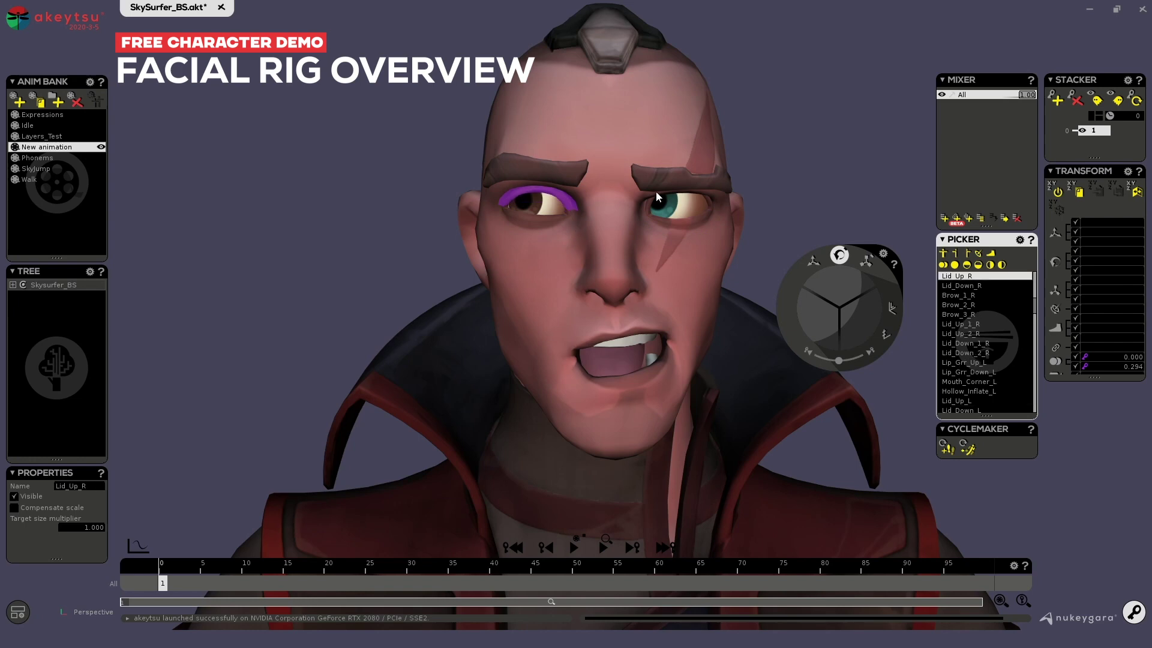
{"action": "left_click", "coordinate": [708, 203]}
Reset the jaw, the eyes and all facial blendshape controls to the neutral pose and clear the selection.
{"action": "right_click_drag", "start_coordinate": [711, 207], "coordinate": [783, 154], "text": "alt"}
{"action": "middle_click_drag", "start_coordinate": [723, 295], "coordinate": [687, 174], "text": "alt"}
{"action": "scroll", "coordinate": [651, 162], "scroll_direction": "down", "scroll_amount": 3}
{"action": "left_click", "coordinate": [592, 154]}
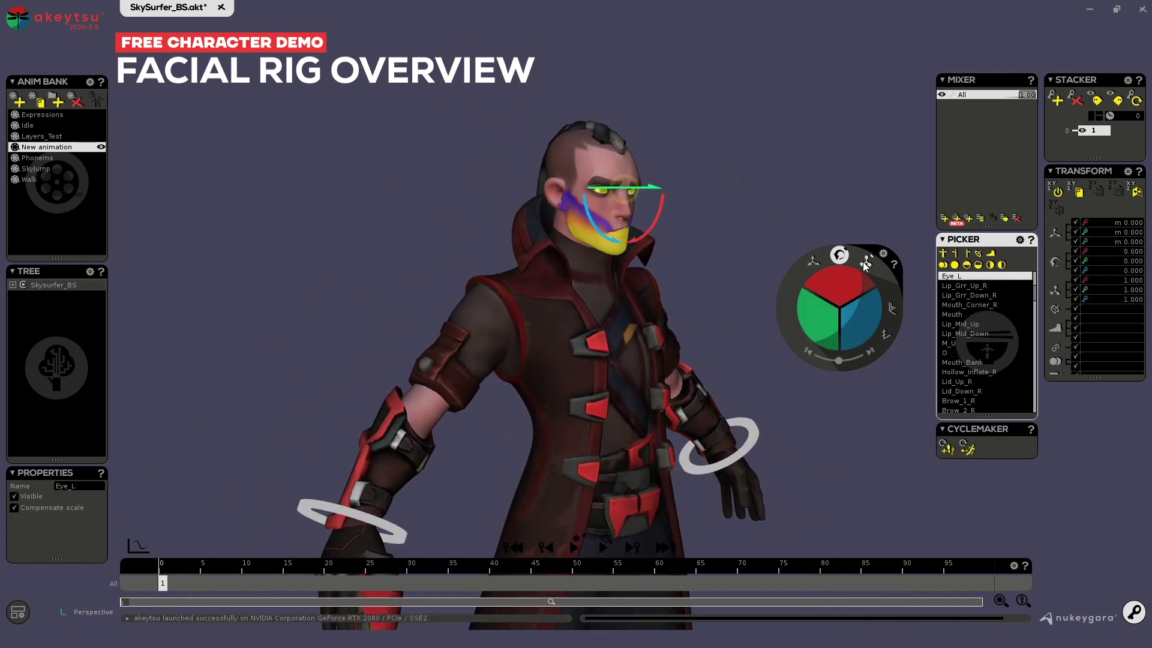
{"action": "left_click", "coordinate": [954, 264]}
{"action": "left_click_drag", "start_coordinate": [748, 178], "coordinate": [712, 185], "text": "alt"}
{"action": "left_click", "coordinate": [538, 381]}
{"action": "left_click", "coordinate": [598, 336]}
{"action": "middle_click_drag", "start_coordinate": [453, 470], "coordinate": [480, 390], "text": "alt"}
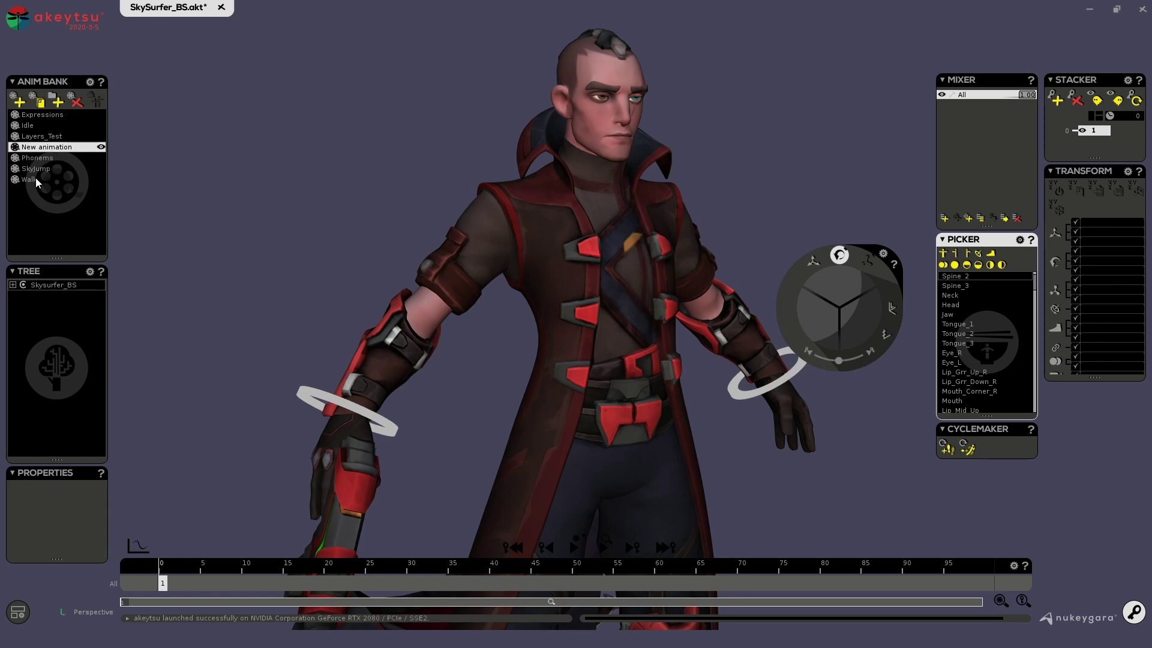
Play the Layers_Test and Idle sample animations and watch the character from several angles.
{"action": "left_click", "coordinate": [50, 135]}
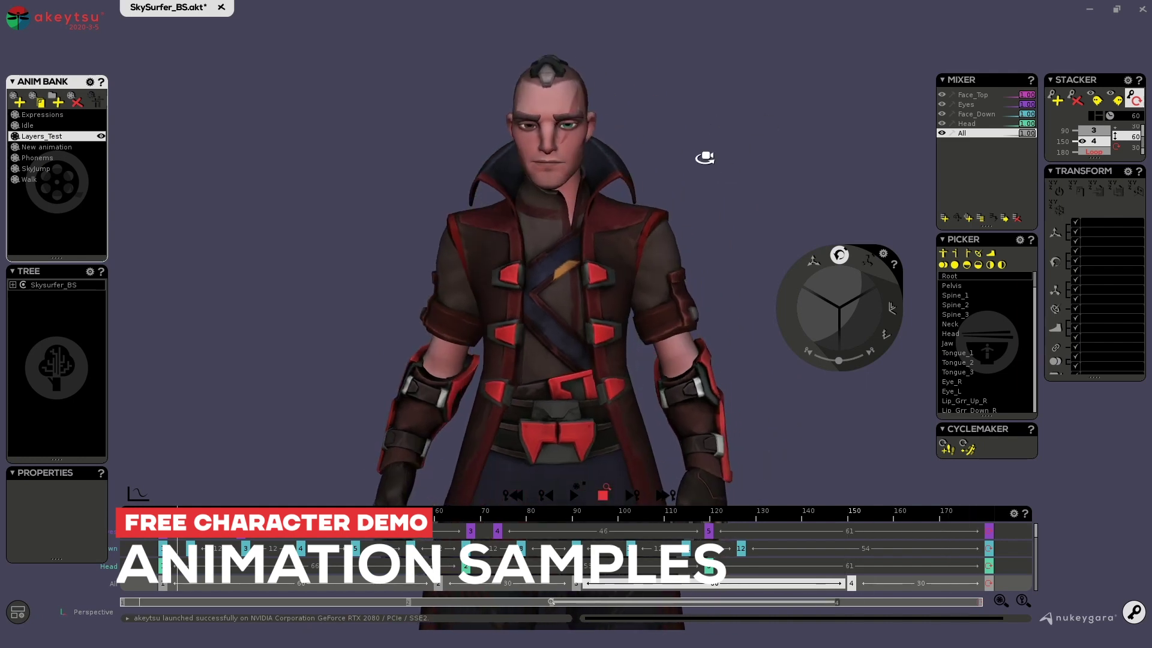
{"action": "scroll", "coordinate": [725, 227], "scroll_direction": "up", "scroll_amount": 3}
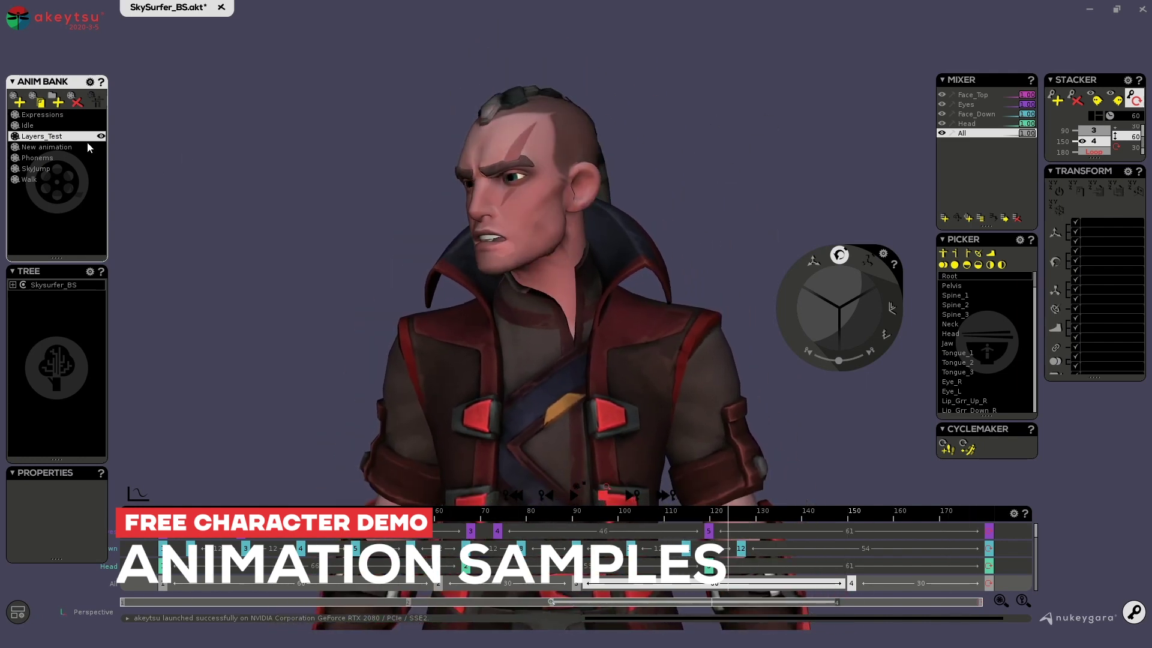
{"action": "left_click", "coordinate": [42, 125]}
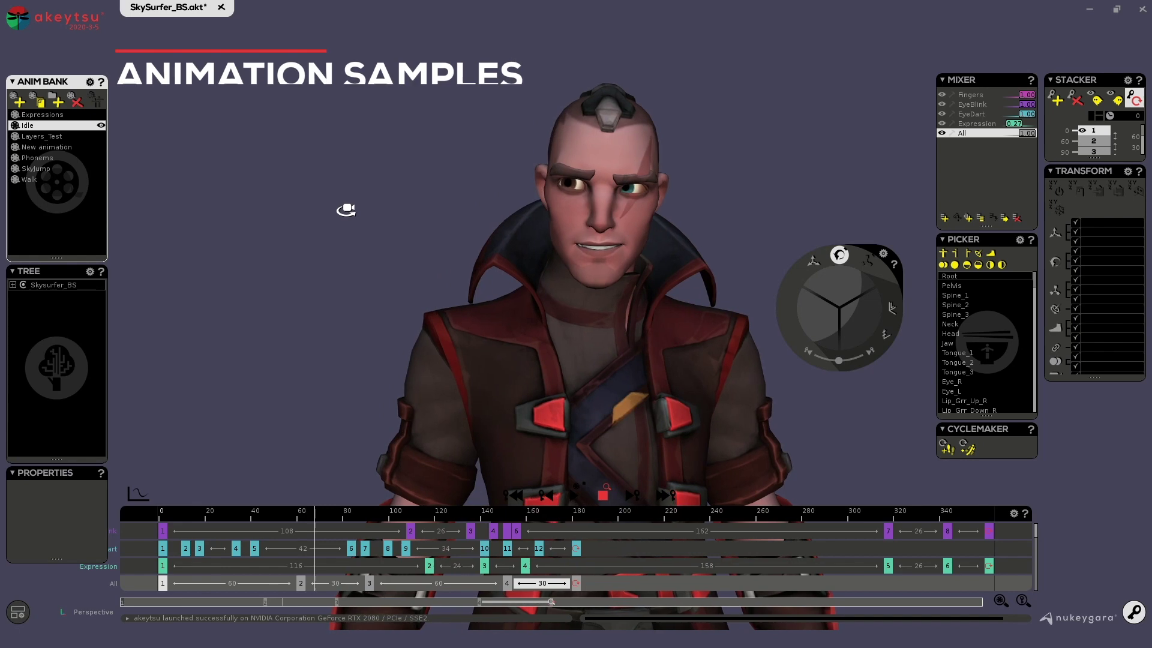
{"action": "scroll", "coordinate": [703, 214], "scroll_direction": "up", "scroll_amount": 2}
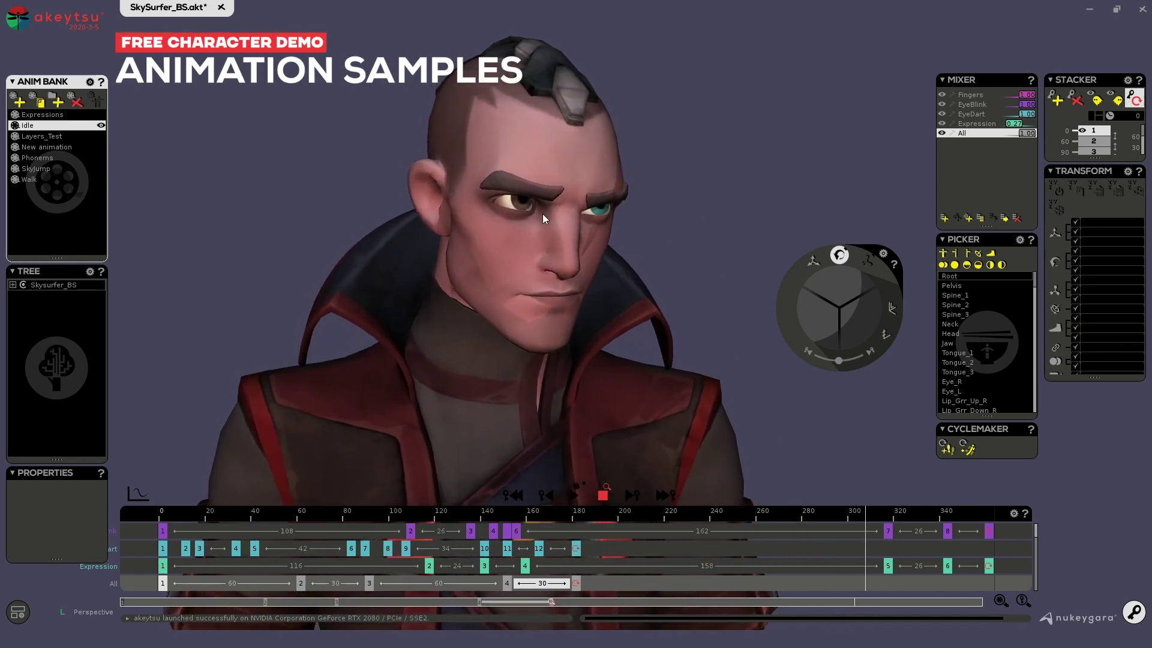
Review the Layers_Test animation again and play the Expressions animation.
{"action": "left_click", "coordinate": [37, 137]}
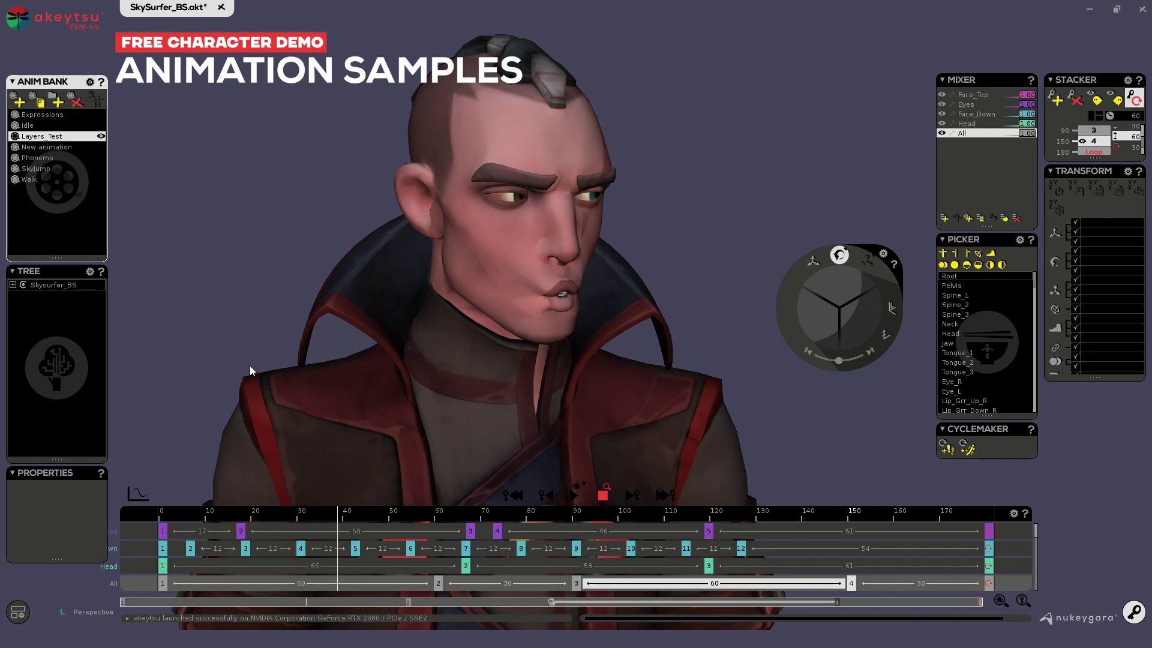
{"action": "left_click", "coordinate": [42, 115]}
{"action": "key", "text": "space"}
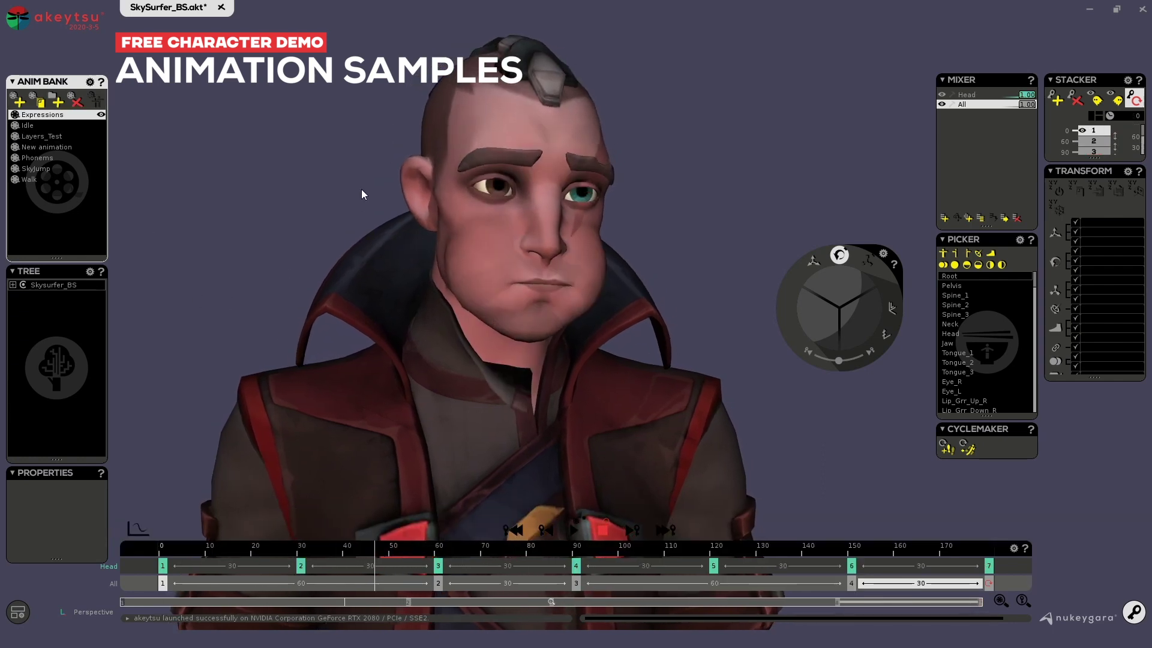
Play the Phonems sample animation and stop its playback.
{"action": "left_click", "coordinate": [60, 161]}
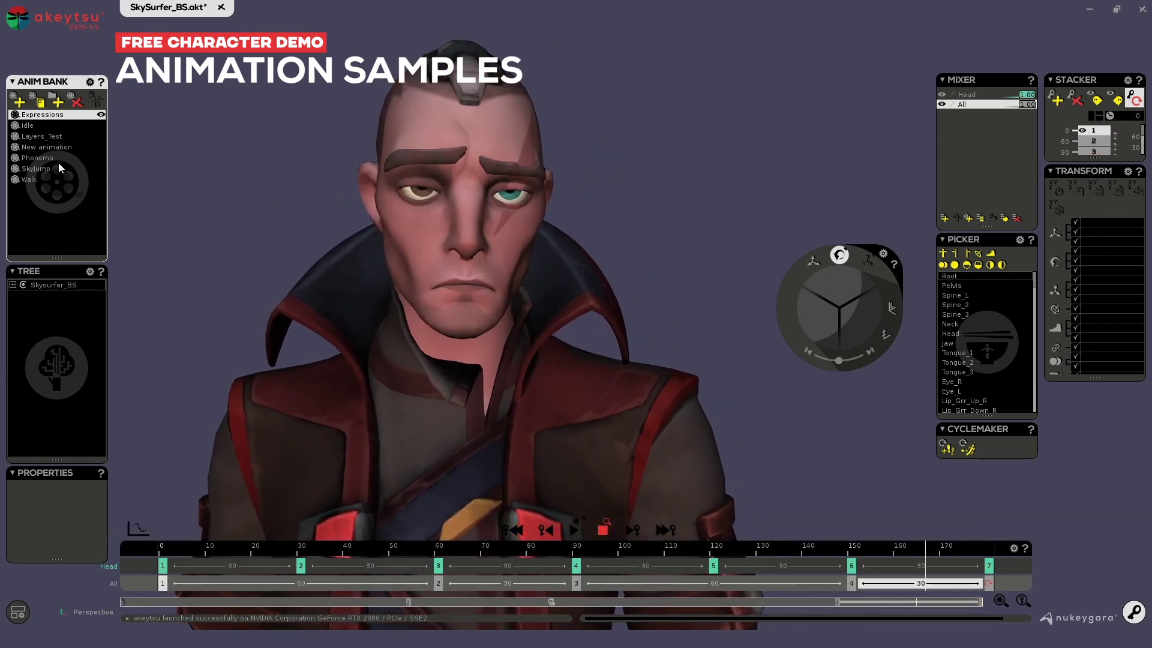
{"action": "key", "text": "space"}
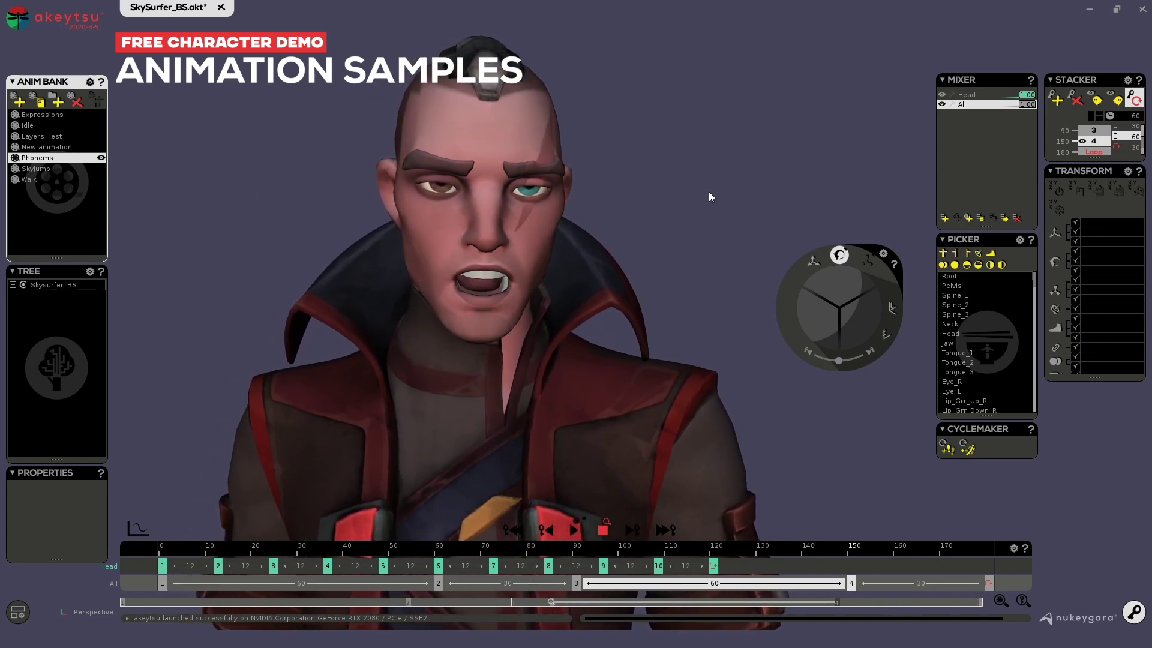
{"action": "key", "text": "space"}
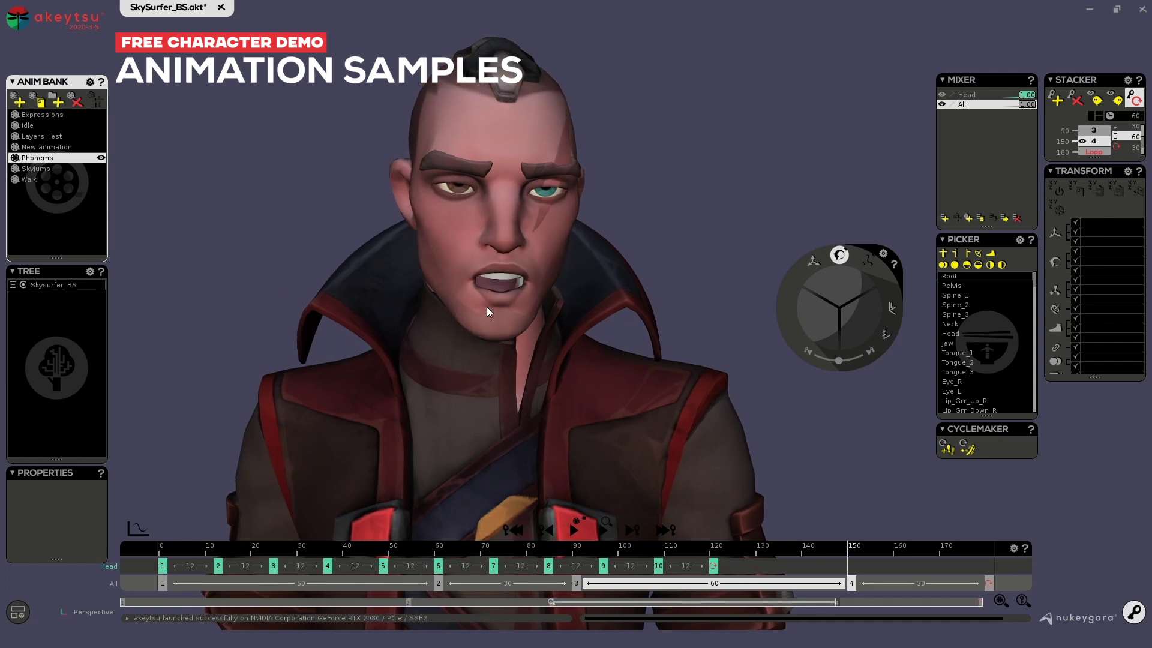
Play the Skyjump animation and watch the jump over the flying board from several angles.
{"action": "left_click", "coordinate": [48, 170]}
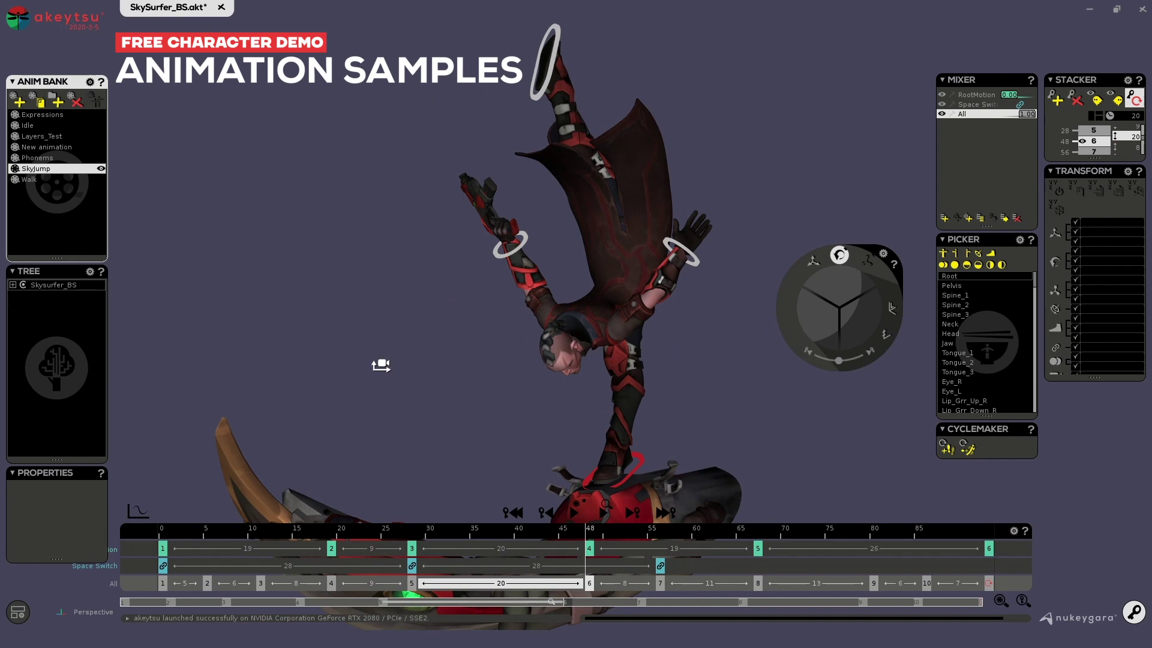
{"action": "key", "text": "space"}
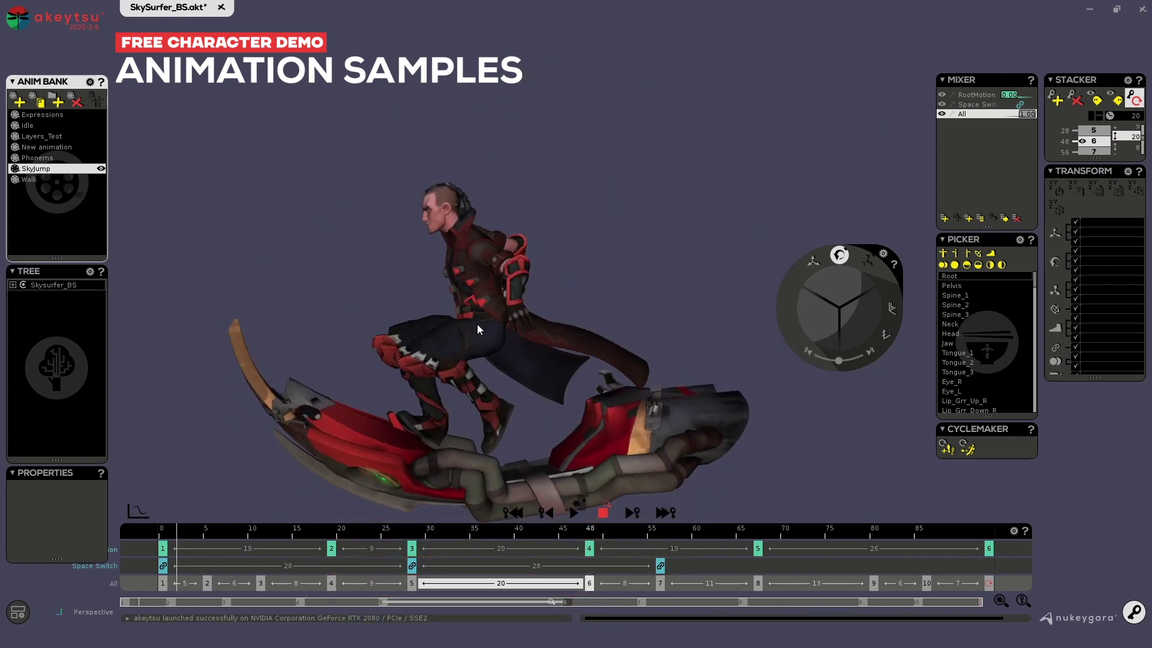
{"action": "left_click_drag", "start_coordinate": [469, 395], "coordinate": [456, 362], "text": "alt"}
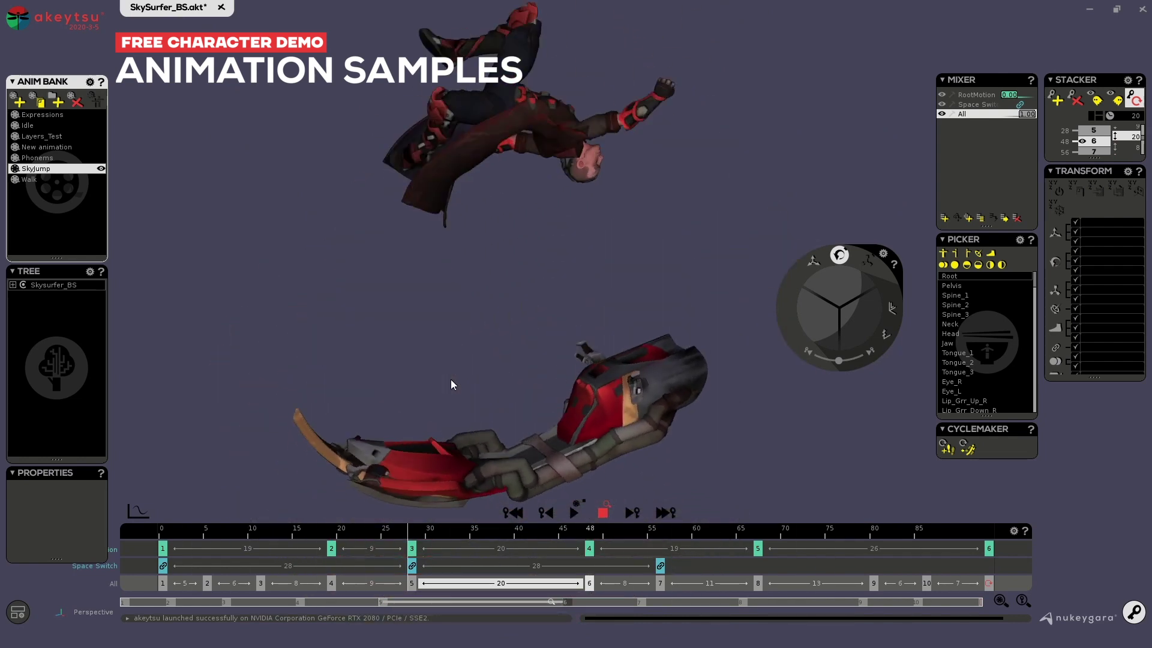
{"action": "left_click_drag", "start_coordinate": [521, 290], "coordinate": [636, 272], "text": "alt"}
{"action": "left_click_drag", "start_coordinate": [541, 256], "coordinate": [451, 214], "text": "alt"}
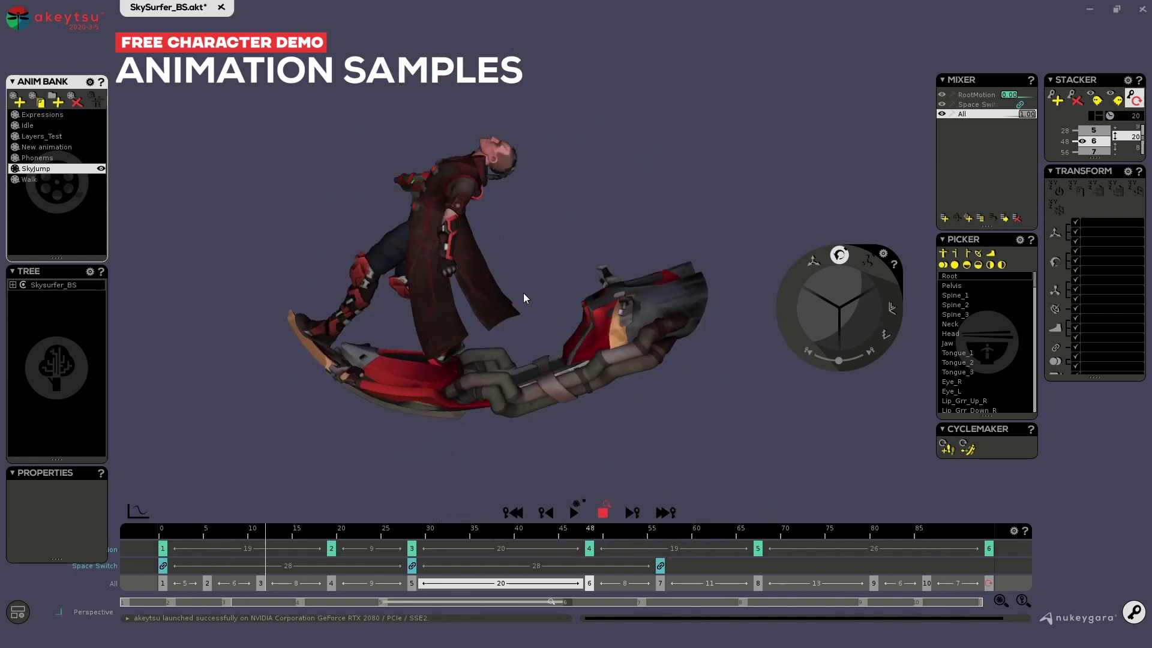
{"action": "left_click_drag", "start_coordinate": [528, 335], "coordinate": [582, 253], "text": "alt"}
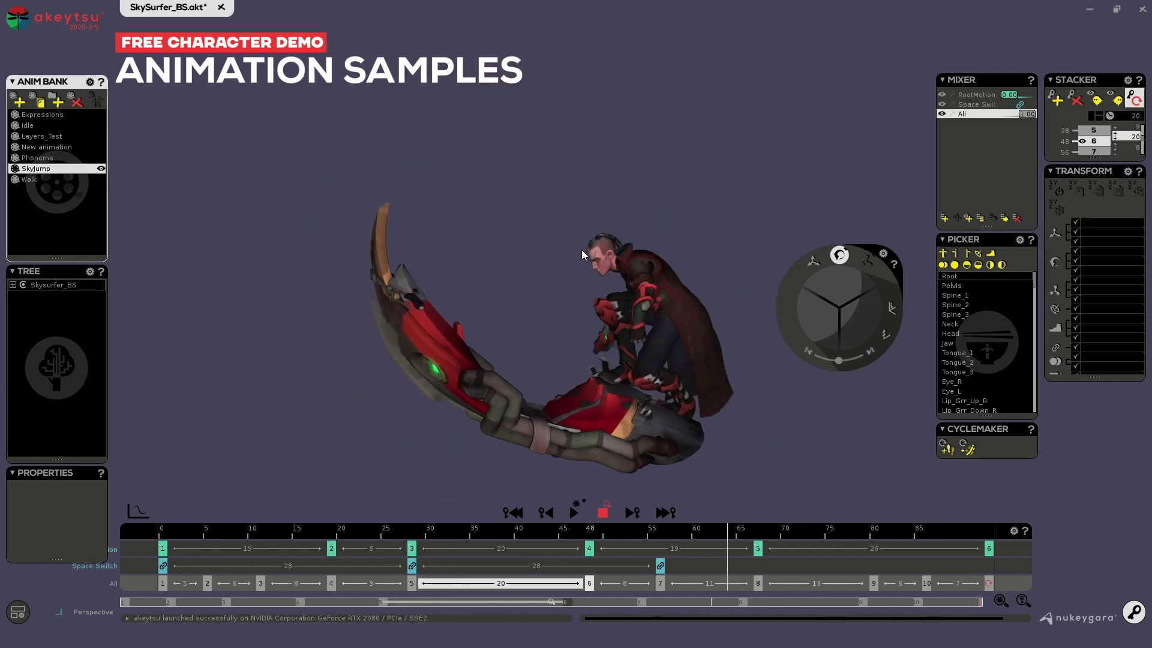
Stop the Skyjump playback and step through its key poses to pose 8 at frame 67.
{"action": "key", "text": "space"}
{"action": "key", "text": "Right"}
{"action": "key", "text": "Right"}
{"action": "key", "text": "Right"}
{"action": "key", "text": "Left"}
{"action": "key", "text": "Left"}
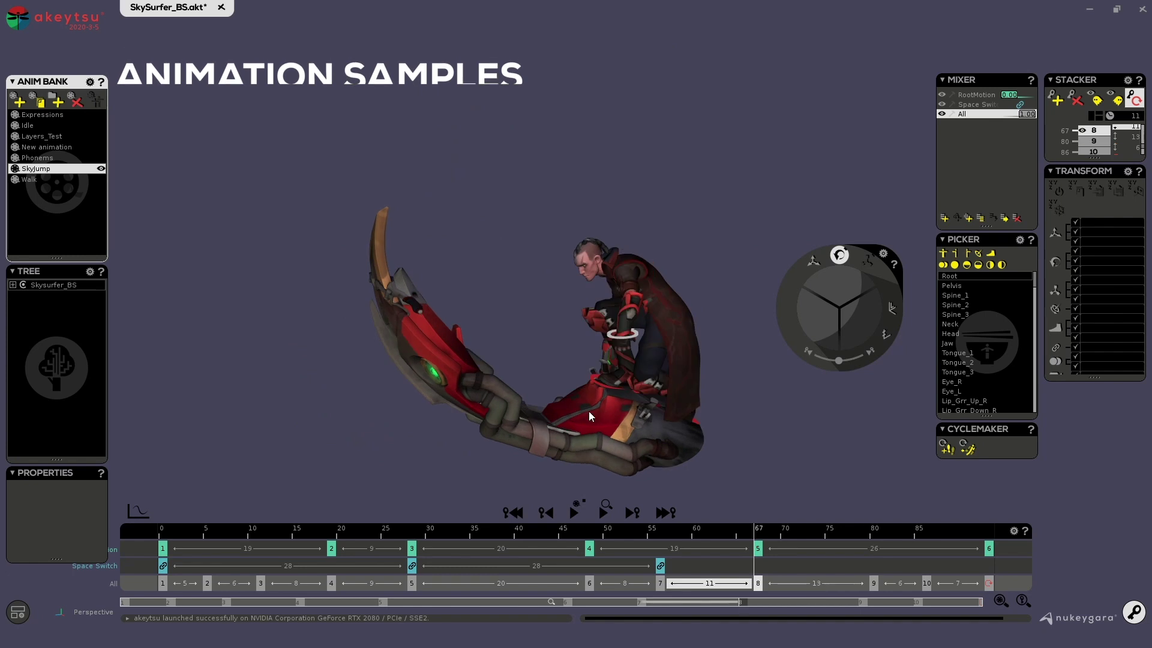
Select the SkySurf board, try rotating it to test how the rider follows, and undo the rotation.
{"action": "left_click", "coordinate": [576, 401]}
{"action": "left_click_drag", "start_coordinate": [531, 367], "coordinate": [548, 329]}
{"action": "key", "text": "ctrl+z"}
Step through the Skyjump key poses to pose 4 at frame 19 with the SkySurf board selected.
{"action": "key", "text": "Down"}
{"action": "key", "text": "Down"}
{"action": "key", "text": "Down"}
{"action": "key", "text": "Down"}
{"action": "key", "text": "Down"}
{"action": "key", "text": "Down"}
{"action": "key", "text": "Down"}
{"action": "key", "text": "Down"}
{"action": "key", "text": "Down"}
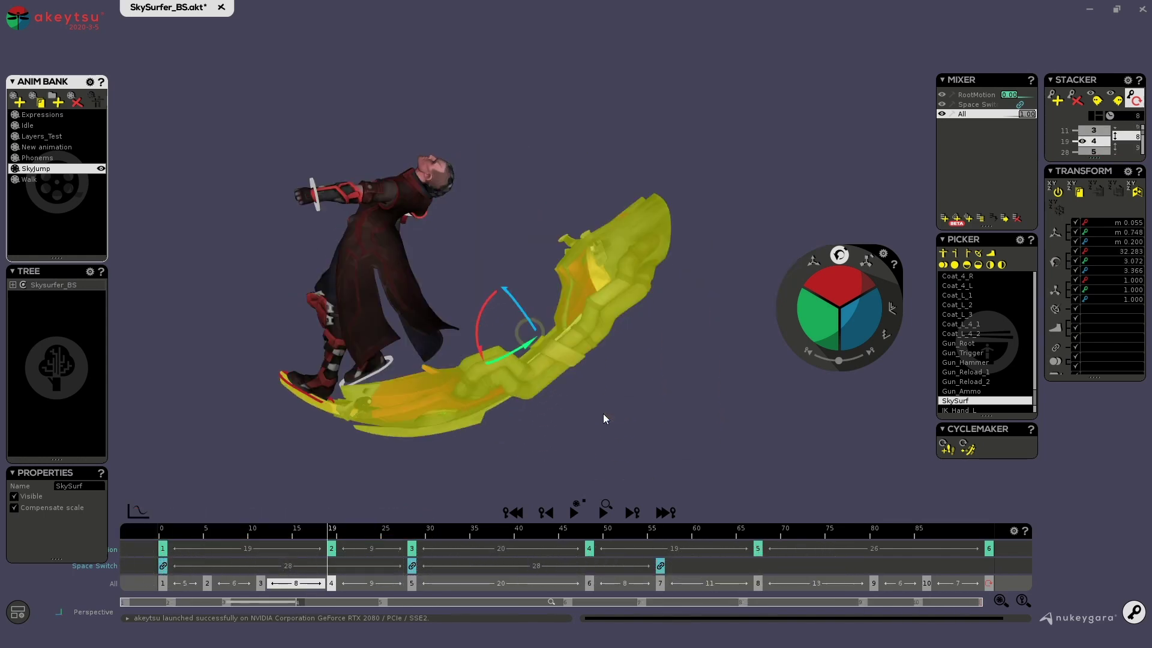
Try rotating the SkySurf board at frame 19, undo it, and view the airborne pose at frame 28.
{"action": "left_click_drag", "start_coordinate": [502, 351], "coordinate": [539, 360]}
{"action": "key", "text": "ctrl+z"}
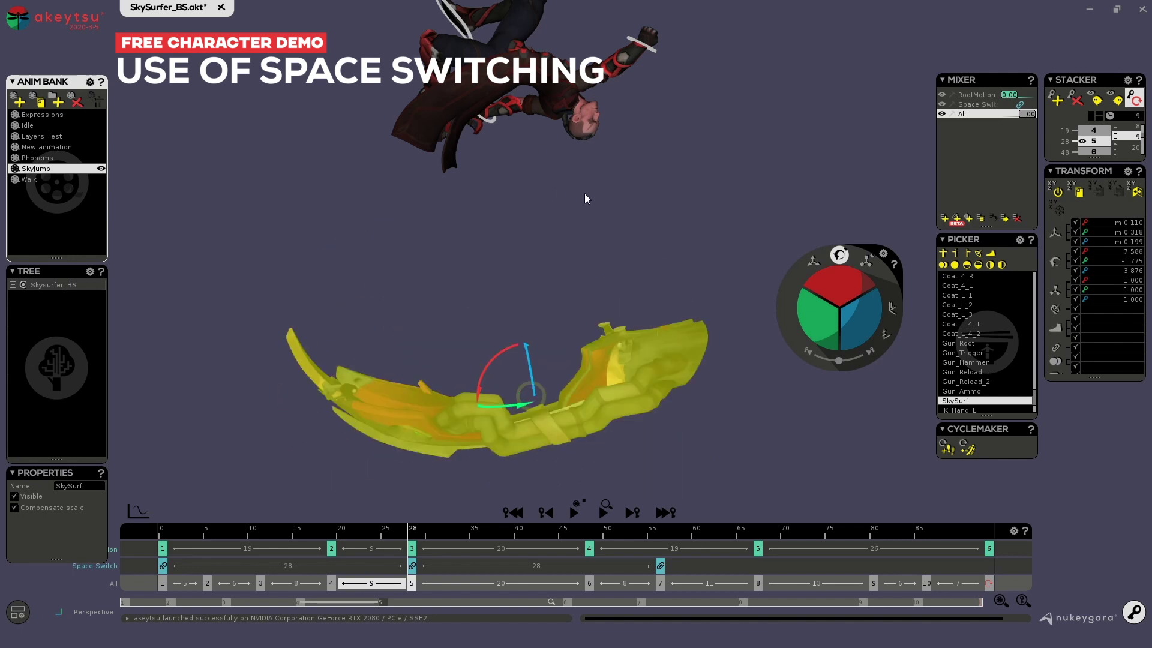
{"action": "middle_click_drag", "start_coordinate": [590, 179], "coordinate": [599, 212]}
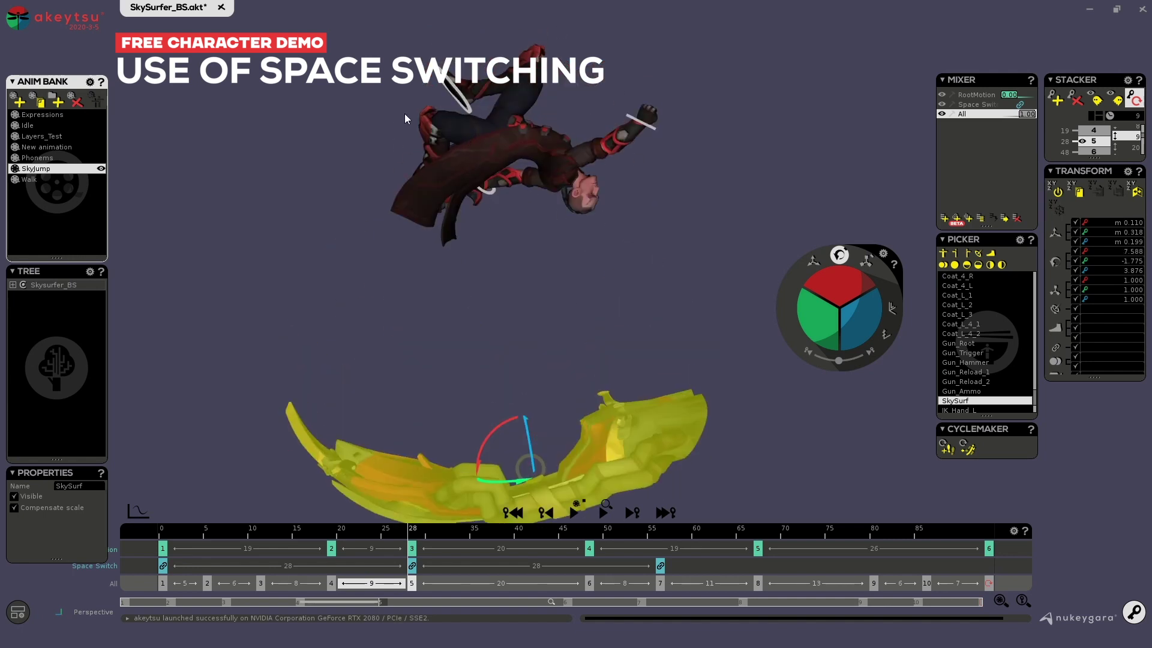
{"action": "middle_click_drag", "start_coordinate": [474, 289], "coordinate": [486, 224]}
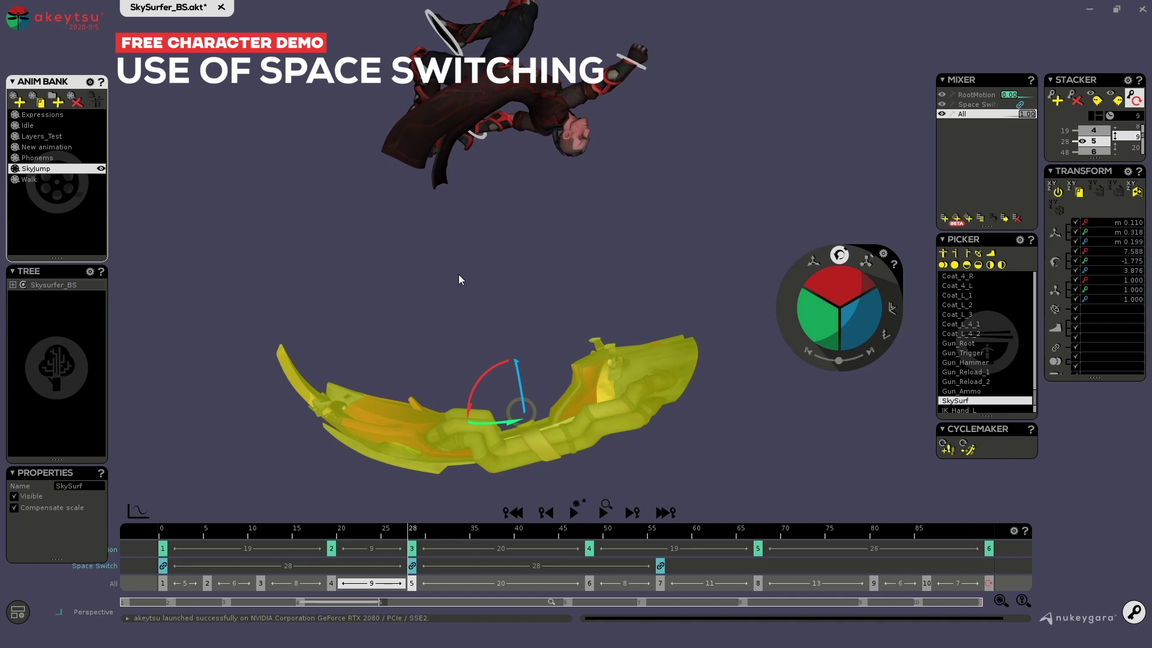